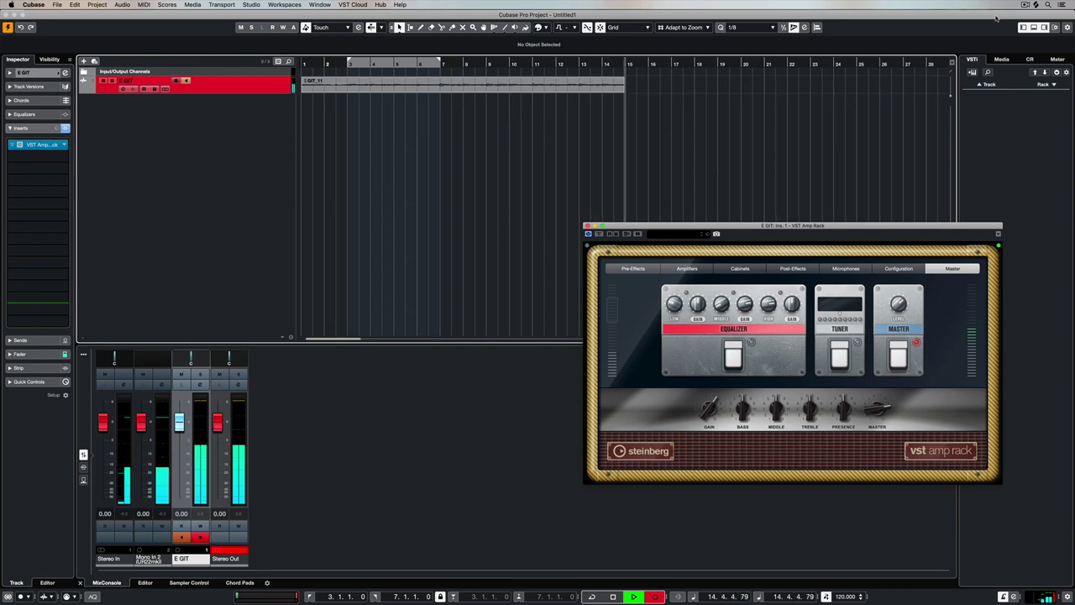
Step: Stop the E GIT_11 recording, toggle cycle mode, and return the cursor to the project start
key("space")
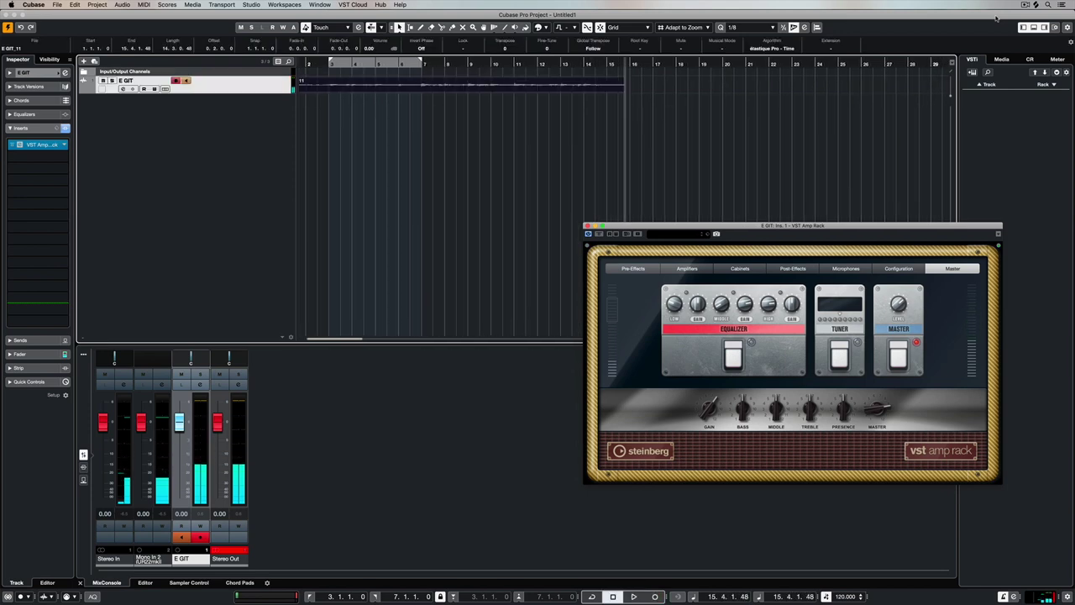
left_click(344, 62)
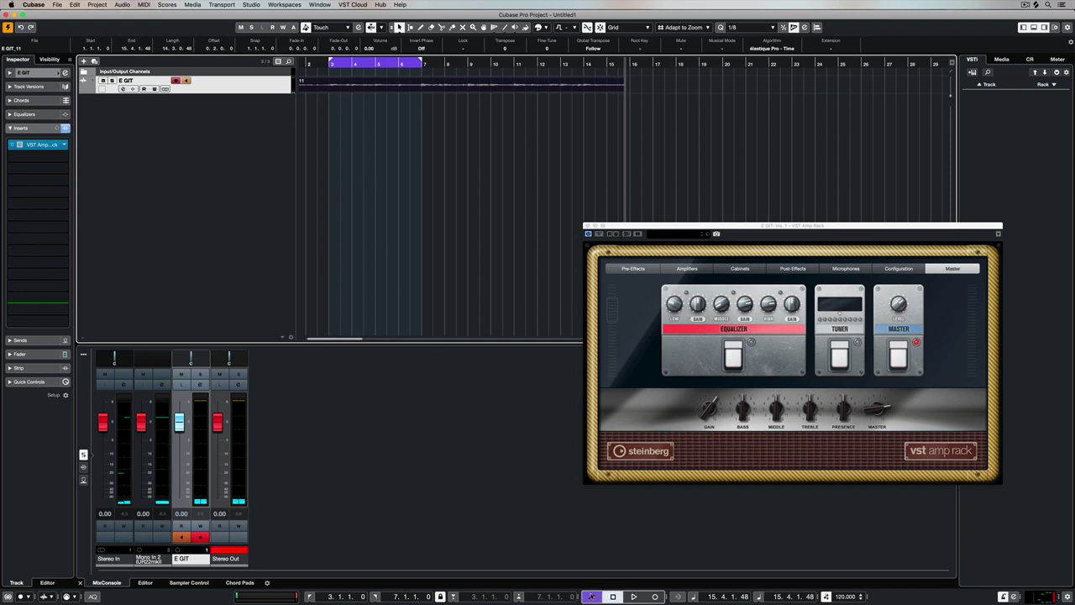
key("KP_Divide")
key("KP_Divide")
key("KP_Decimal")
Step: Cycle-record several passes over bars 3–7 on the E GIT track, then stop
key("KP_Multiply")
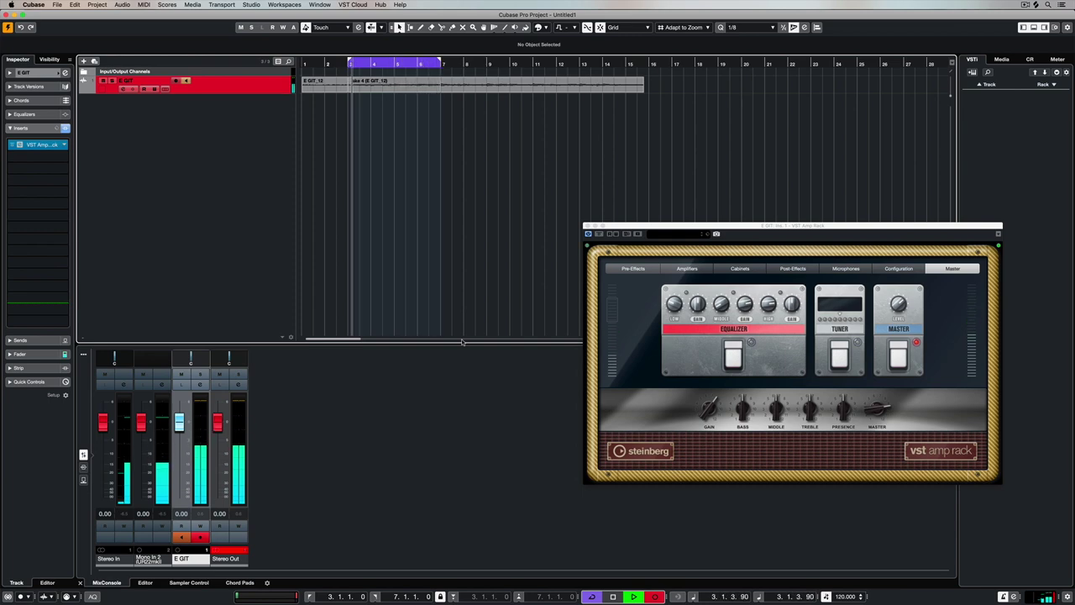
key("space")
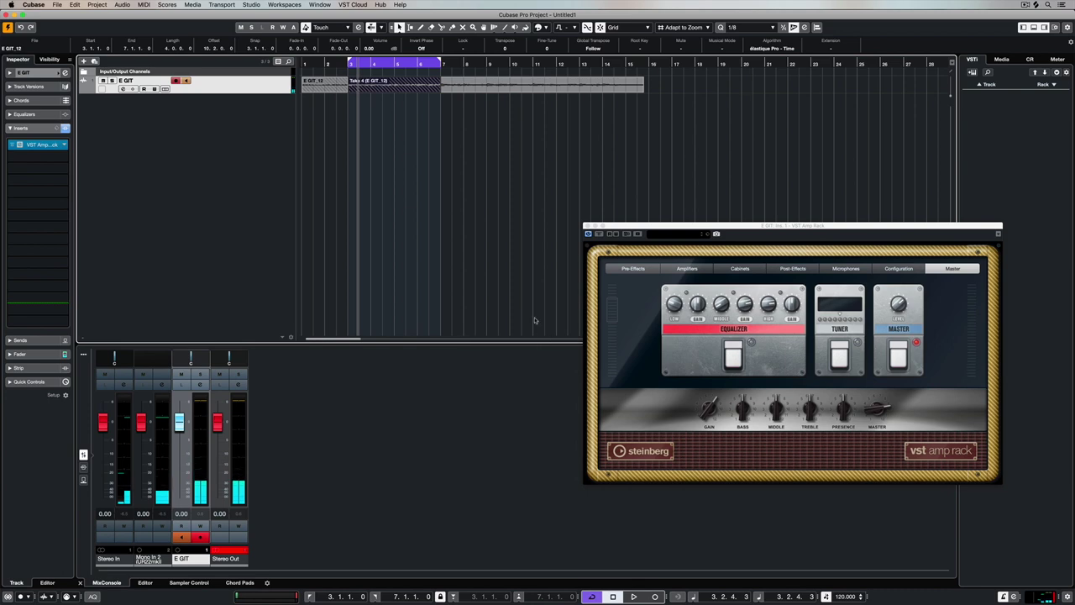
Step: Show the E GIT take lanes and select the takes on Lanes 1 and 4
left_click(165, 89)
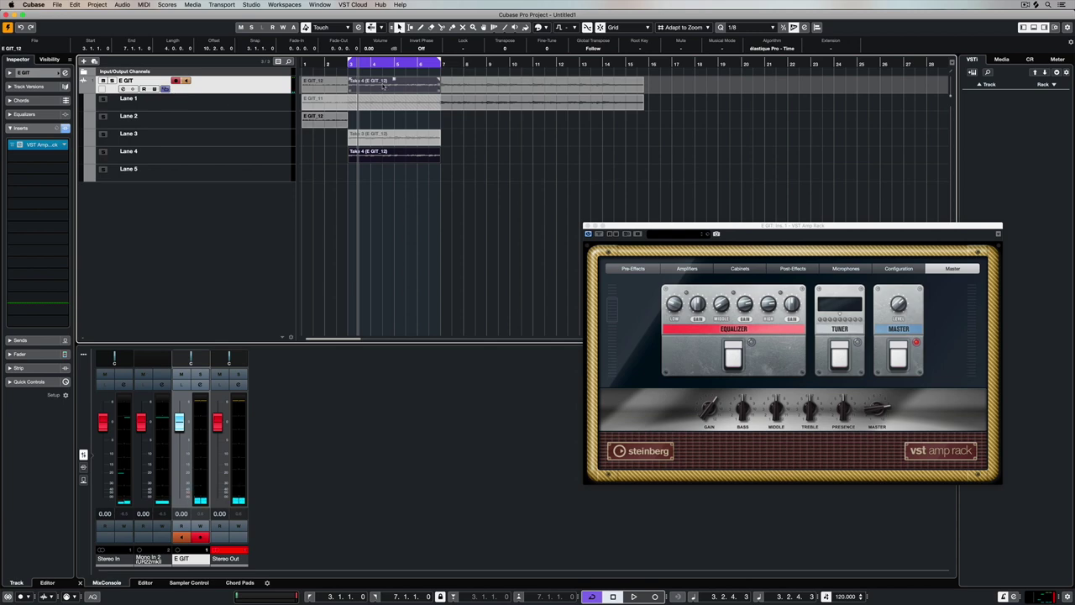
left_click(383, 101)
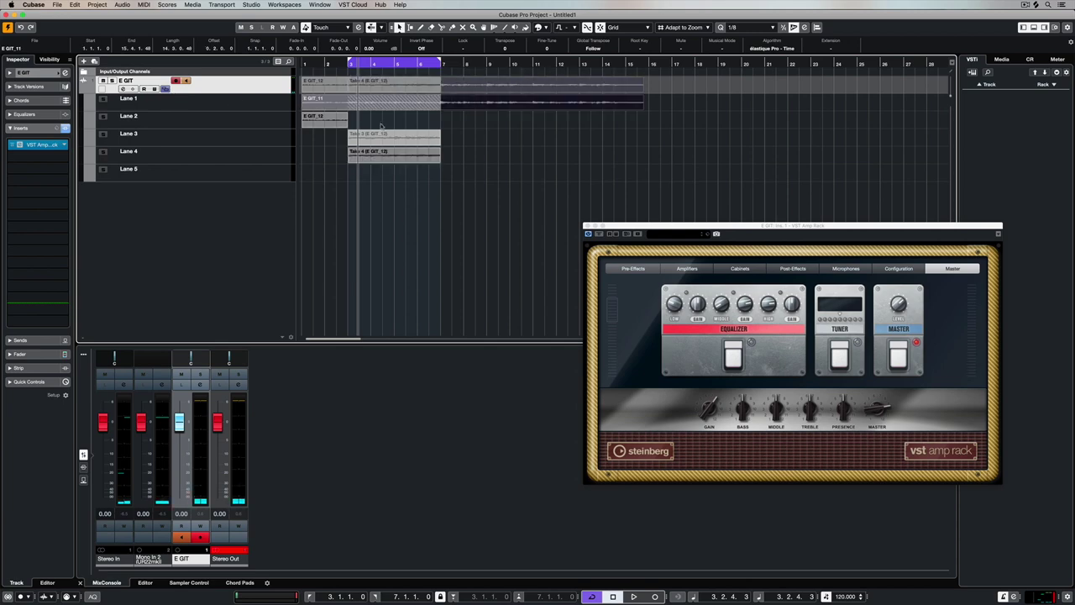
left_click(380, 136)
left_click(381, 153)
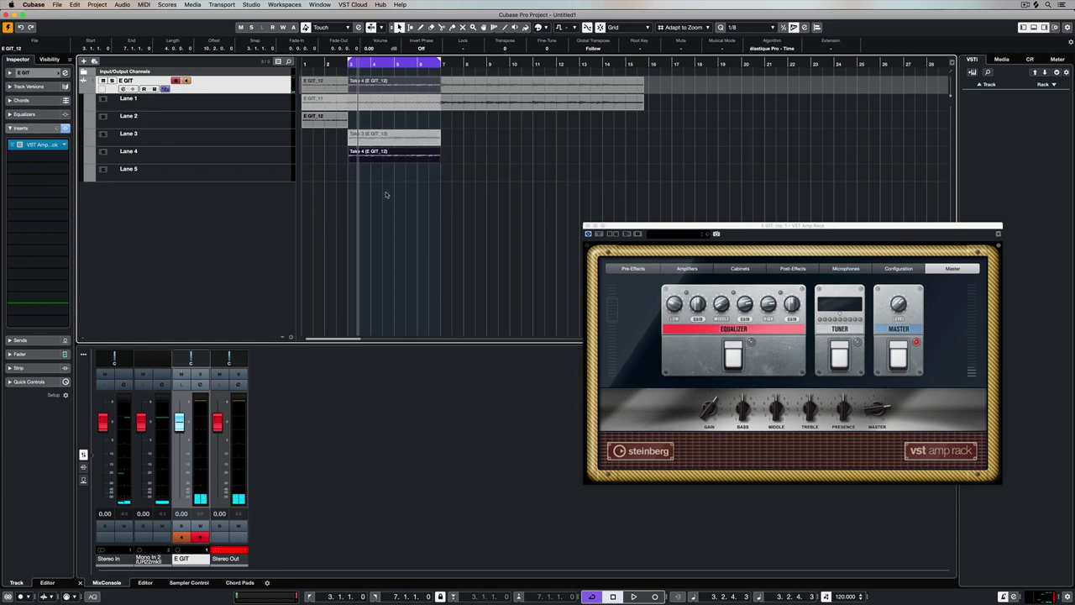
Step: Comp Take 3 across bars 3–7 with the Comp tool, join it, and collapse the lanes
right_click(386, 195)
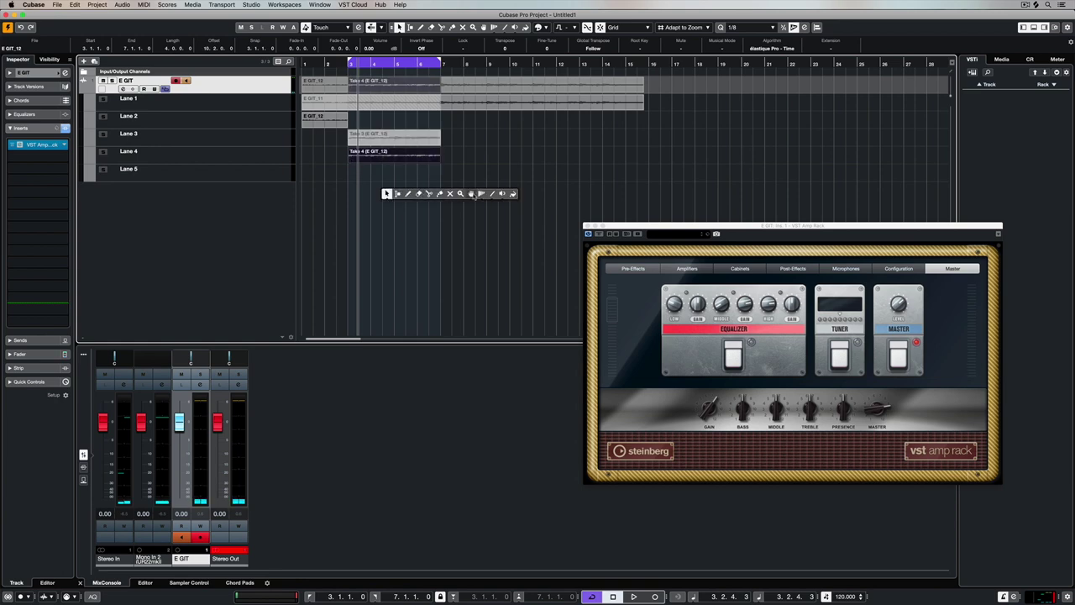
left_click(471, 194)
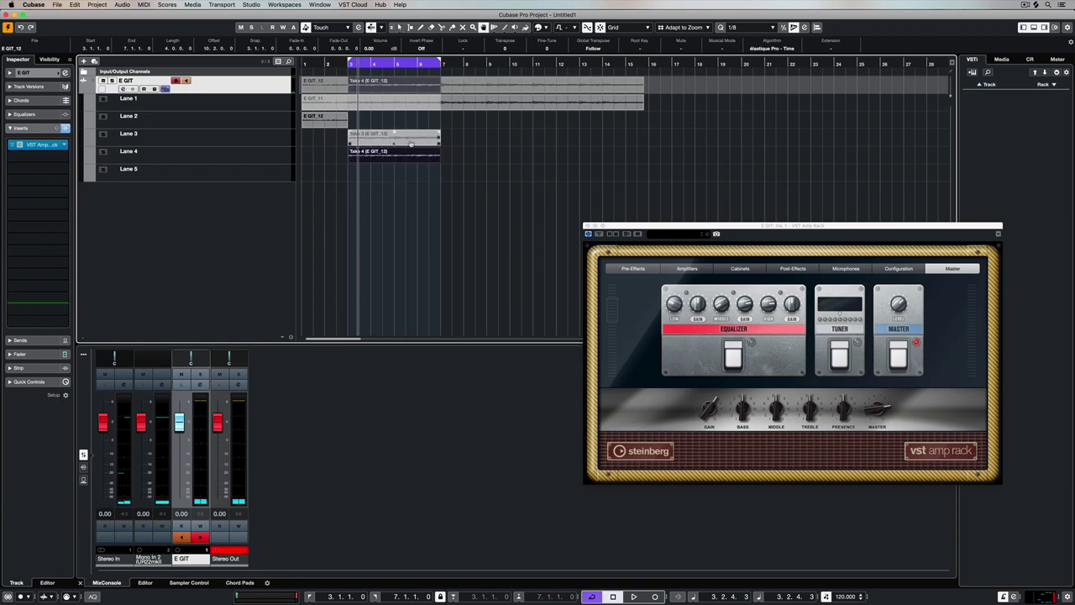
left_click_drag(352, 136, 361, 135)
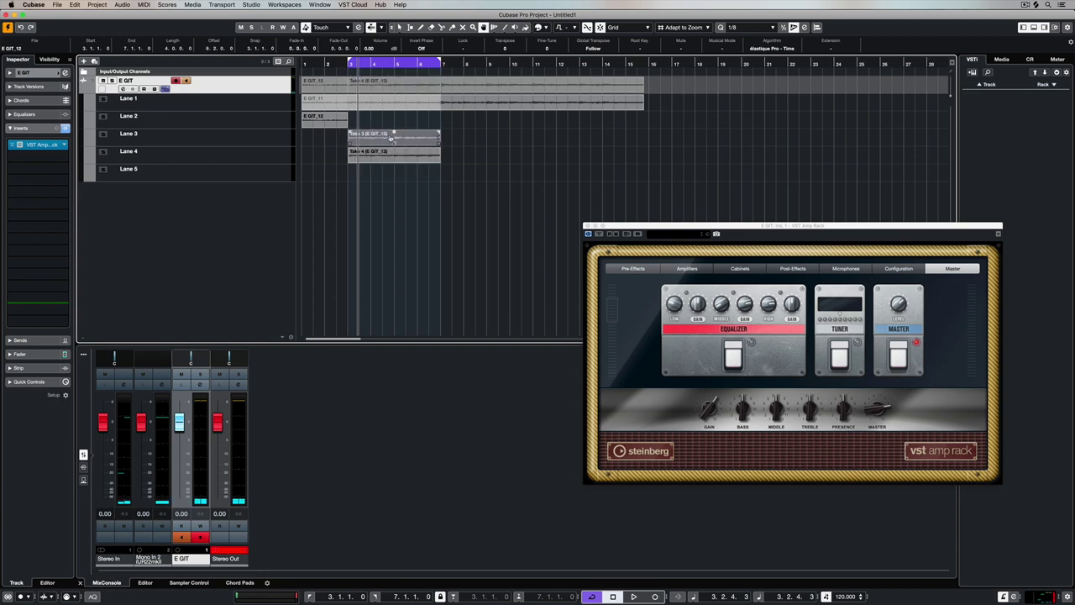
left_click_drag(391, 137, 352, 139)
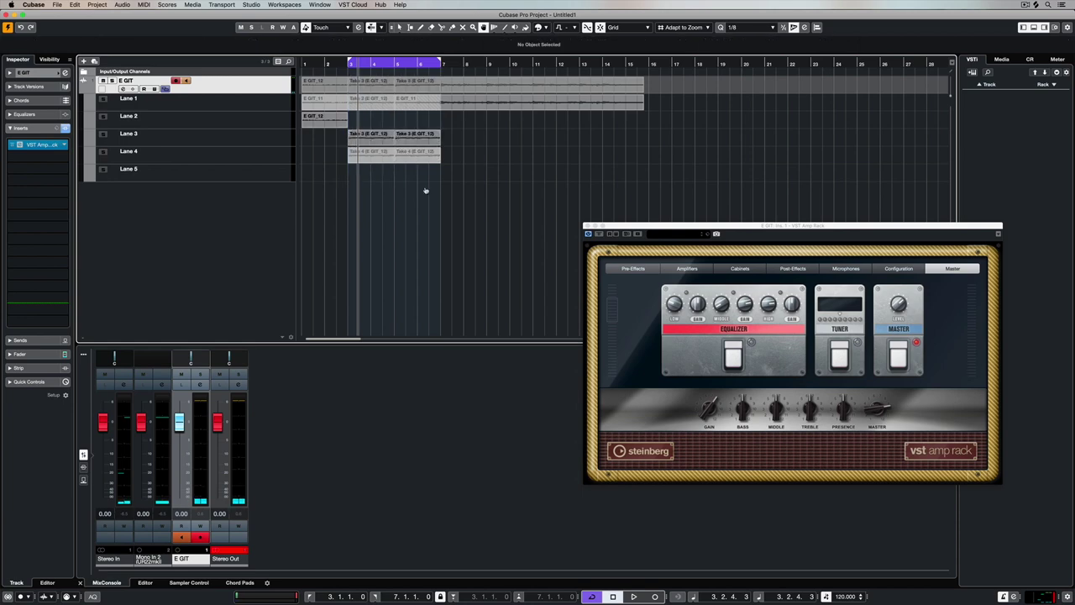
key("super+z")
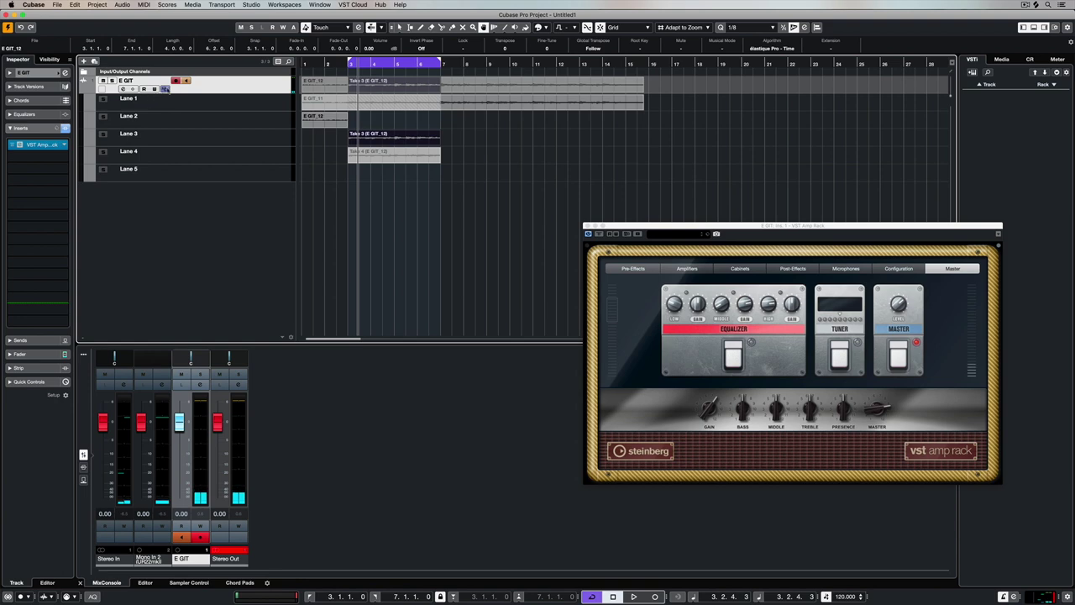
left_click(165, 89)
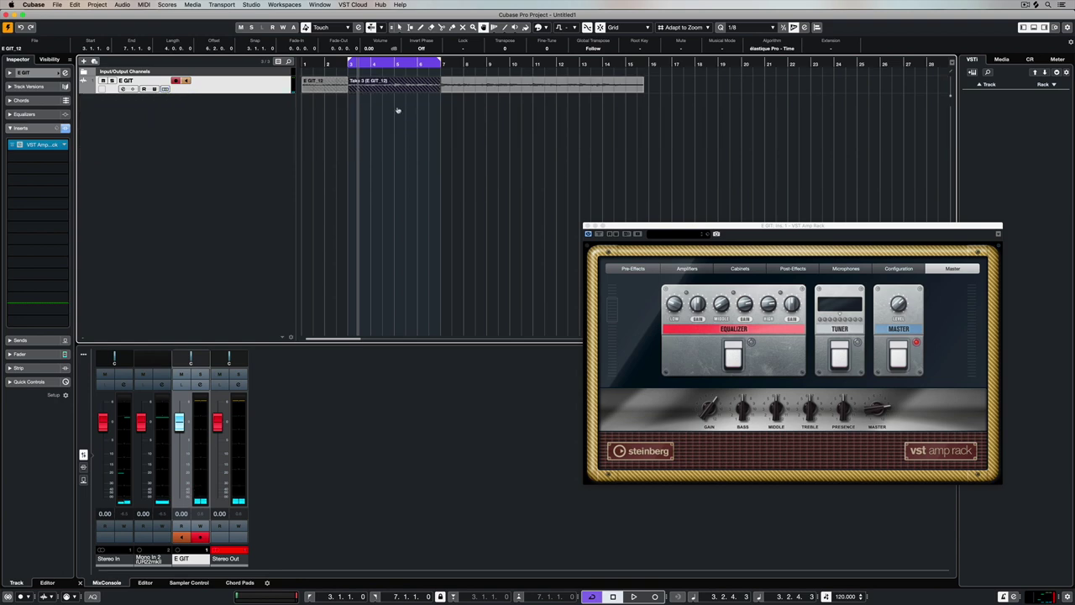
Step: Switch to the Object Selection tool, enable Punch In and Punch Out, and return to start
key("1")
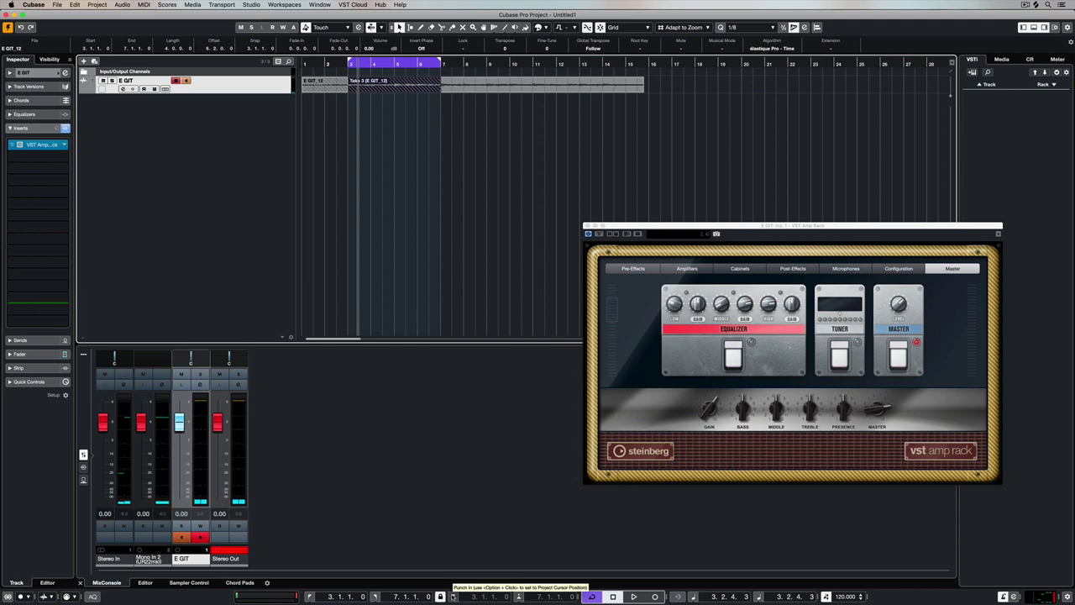
left_click(454, 596)
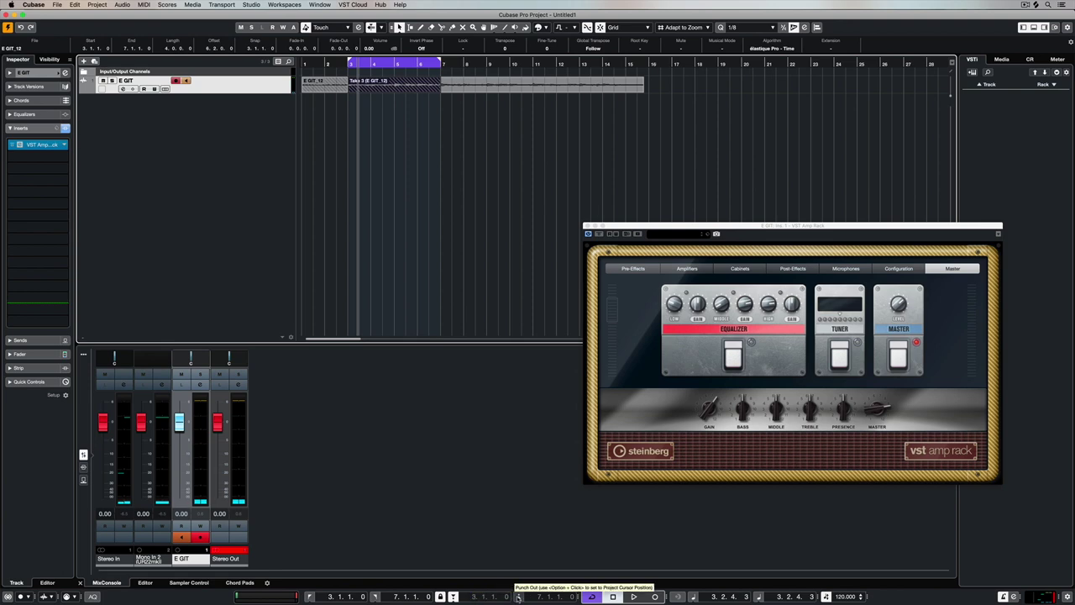
left_click(518, 596)
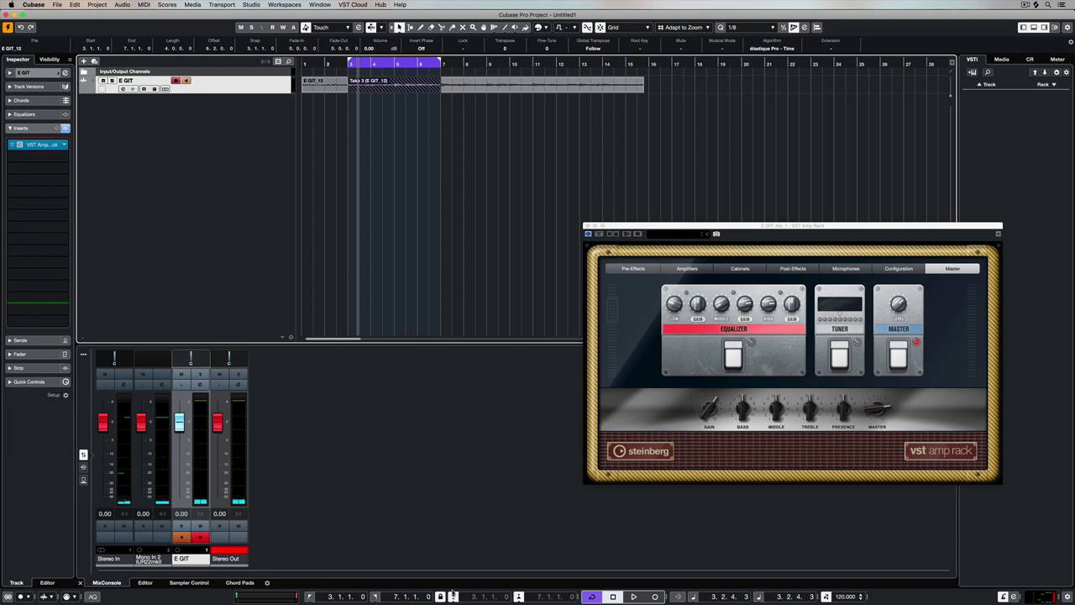
key("Home")
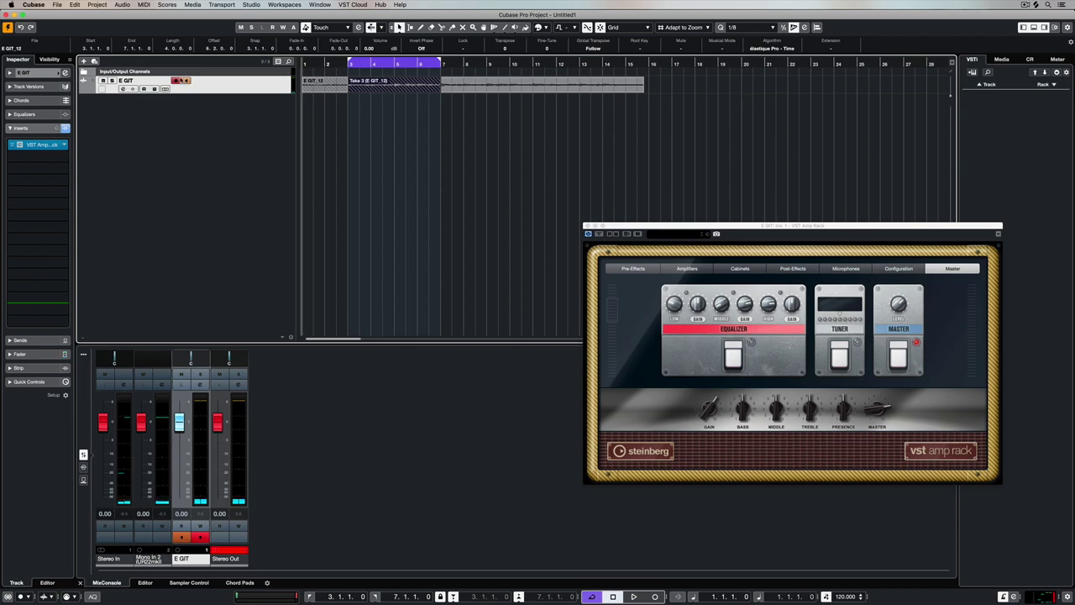
Step: Turn off E GIT input monitoring and record a punched take from the start, then stop
left_click(186, 81)
key("space")
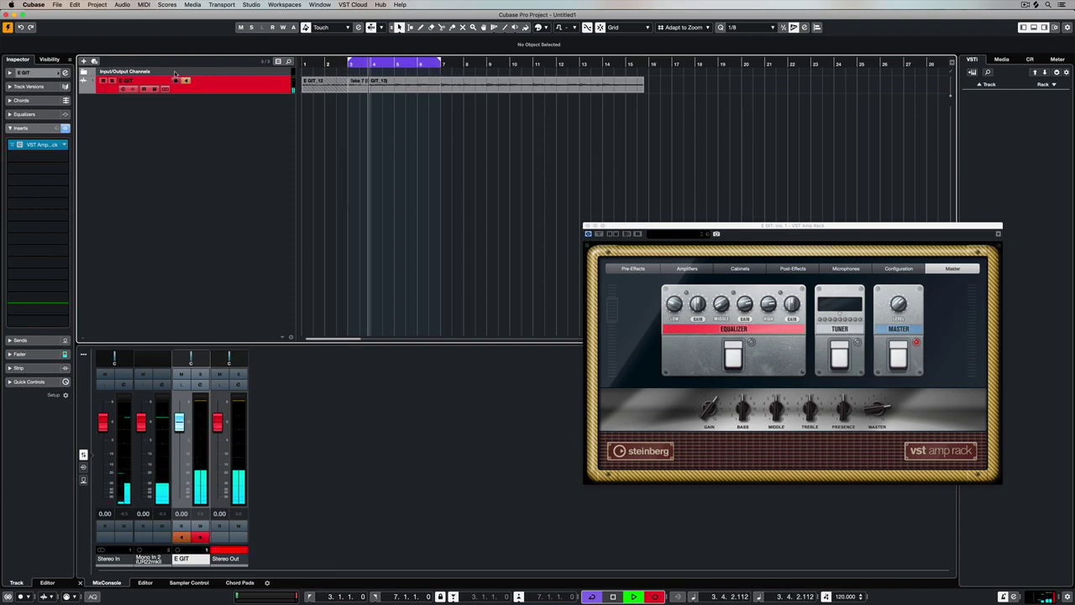
key("space")
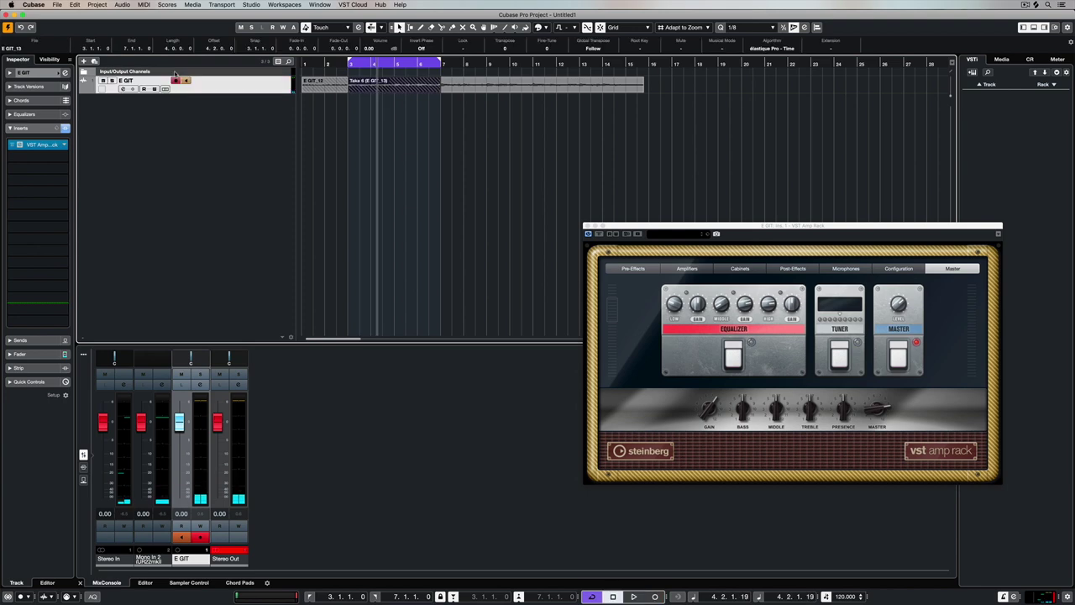
Step: Turn cycle off and start recording mid-playback from bar 2
key("KP_Divide")
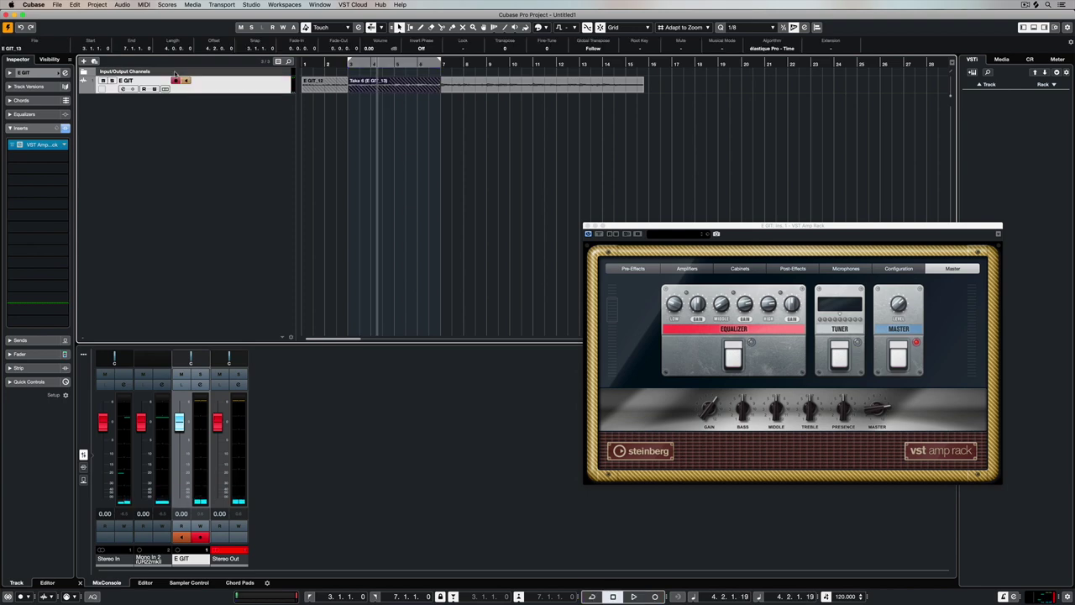
left_click(325, 63)
key("space")
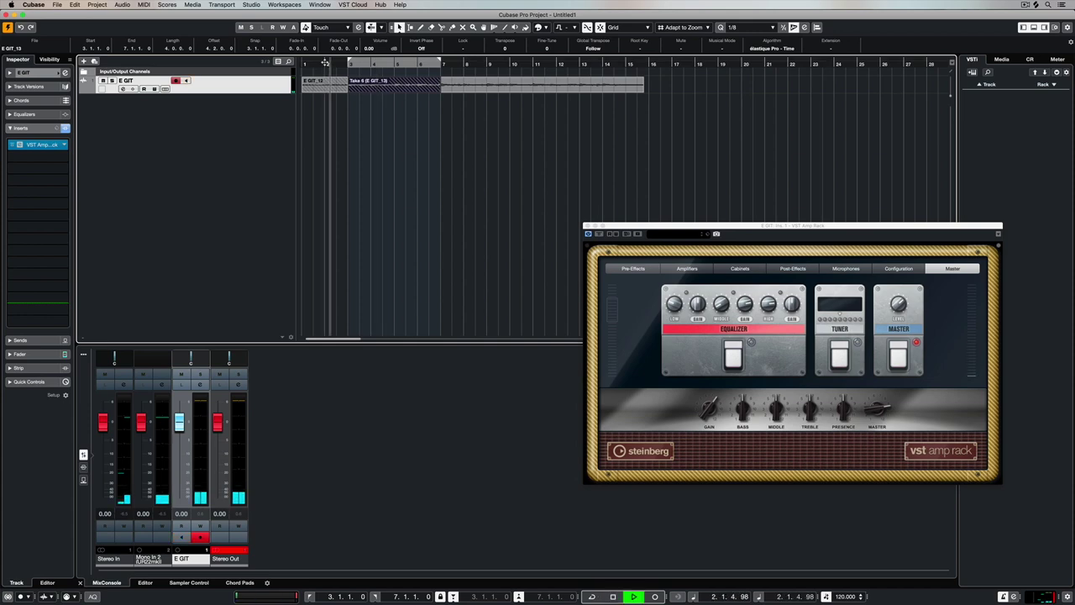
key("KP_Multiply")
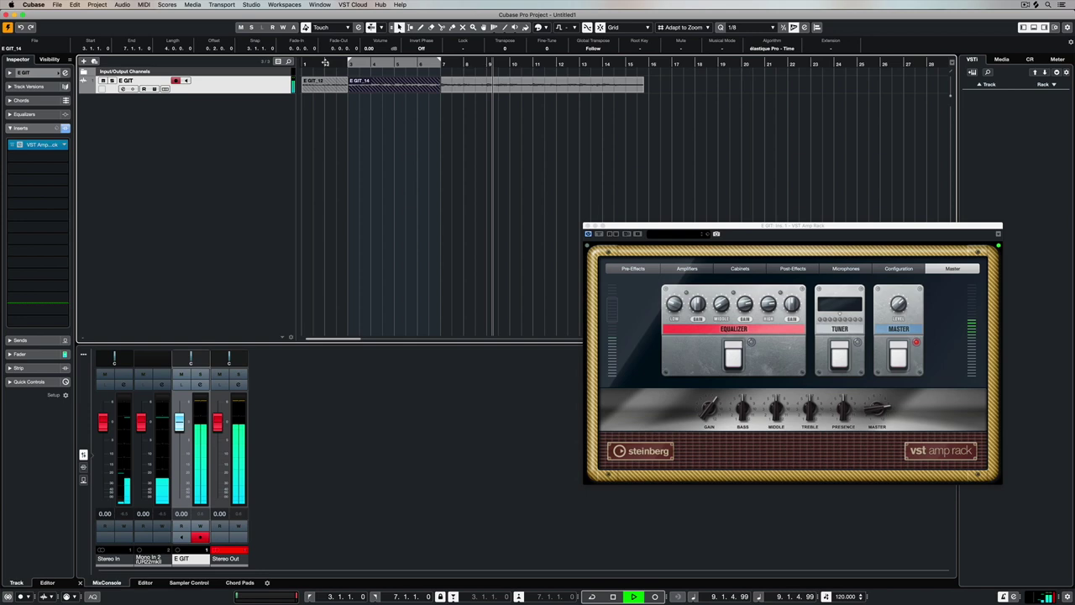
Step: Stop playback, then review and re-collapse the E GIT track's eight take lanes
key("space")
left_click(166, 89)
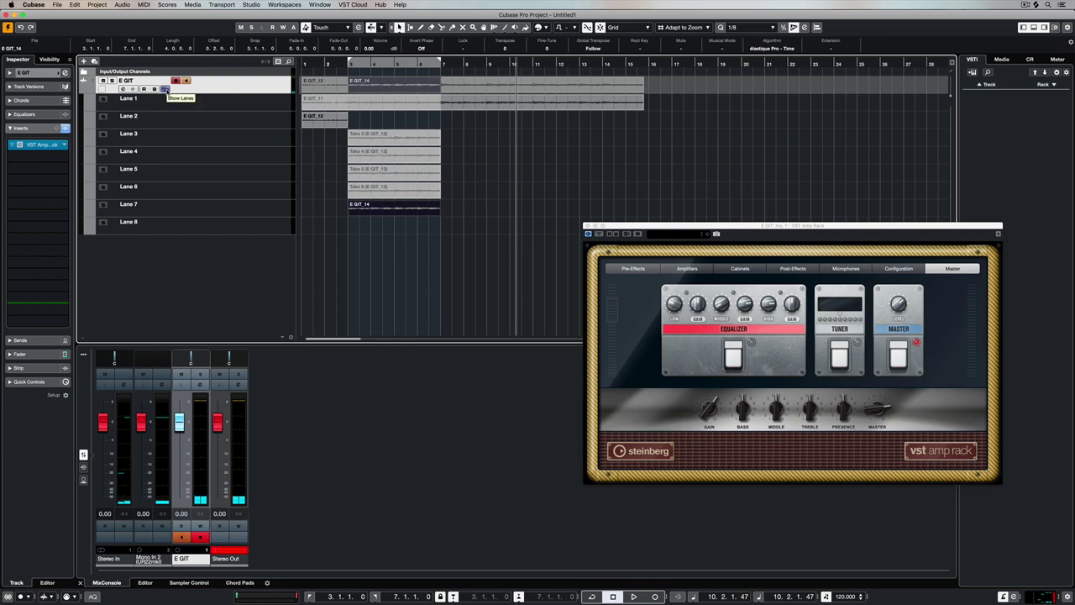
left_click(165, 89)
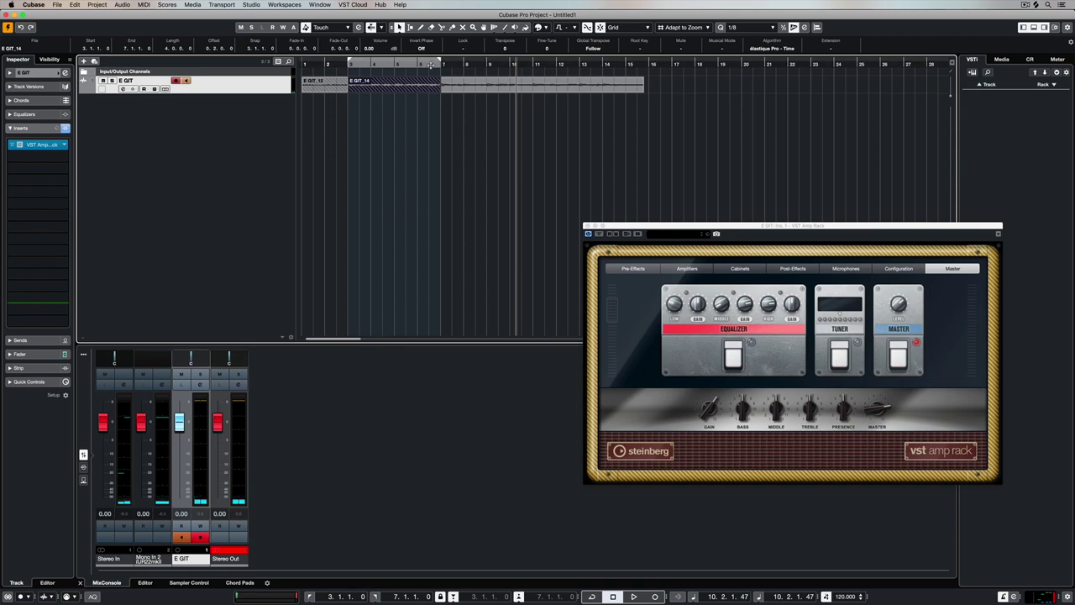
Step: Delete the E GIT_12 event, leaving only E GIT_14 on the track
left_click(345, 103)
left_click(333, 86)
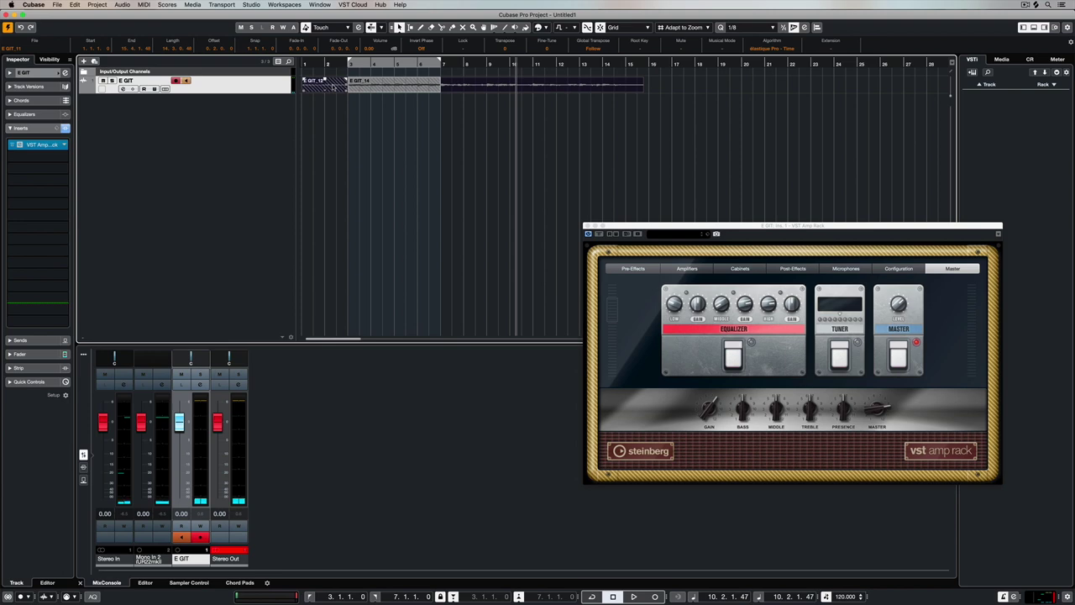
key("Delete")
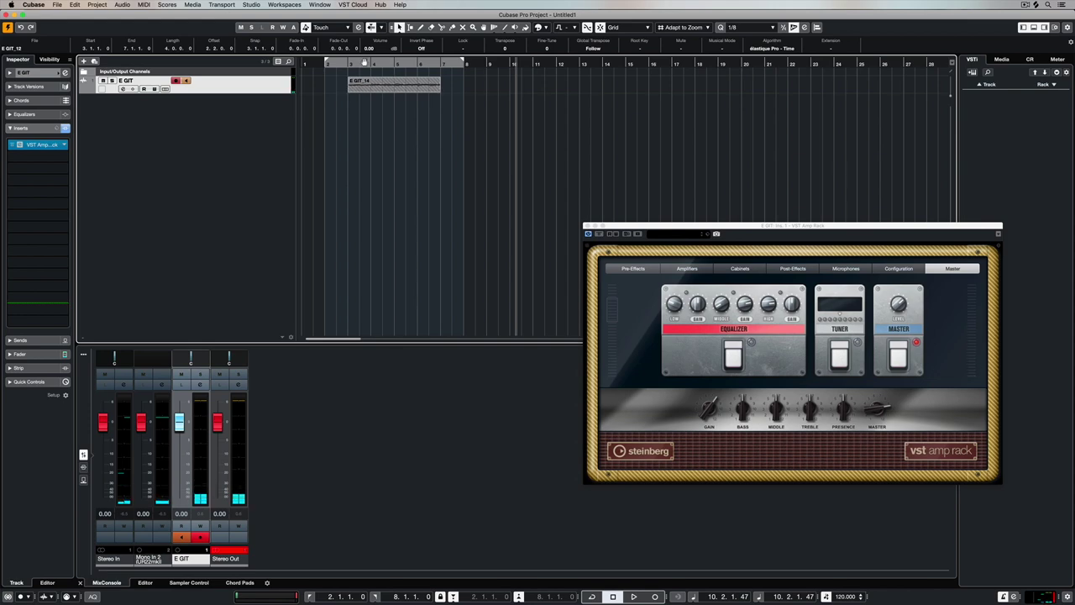
Step: Enable cycle over bars 2 to 8, move the cursor to bar 3, and toggle Punch In
left_click(363, 62)
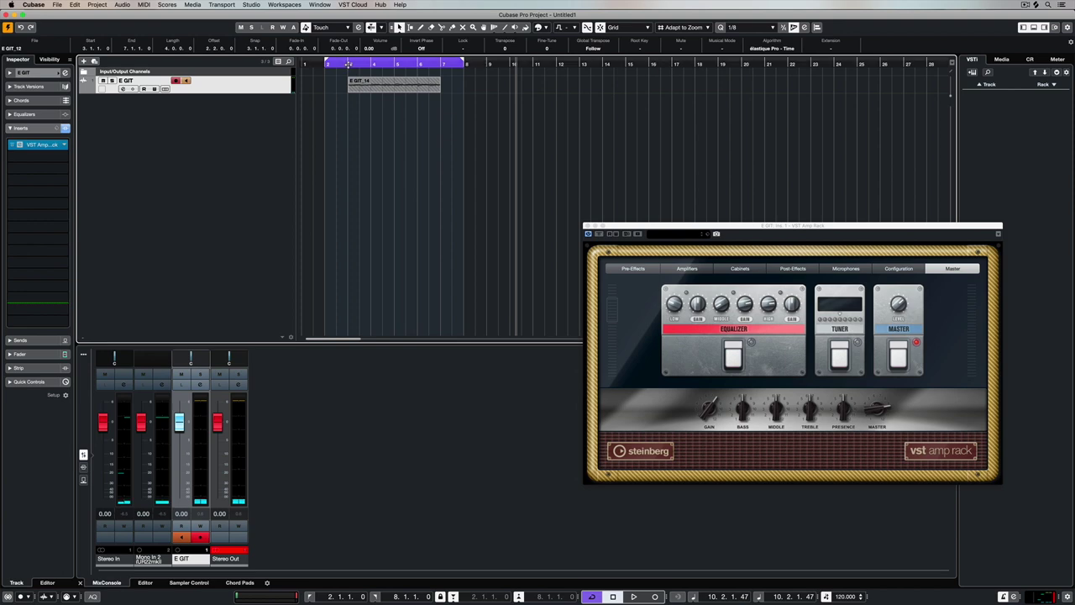
left_click(349, 64)
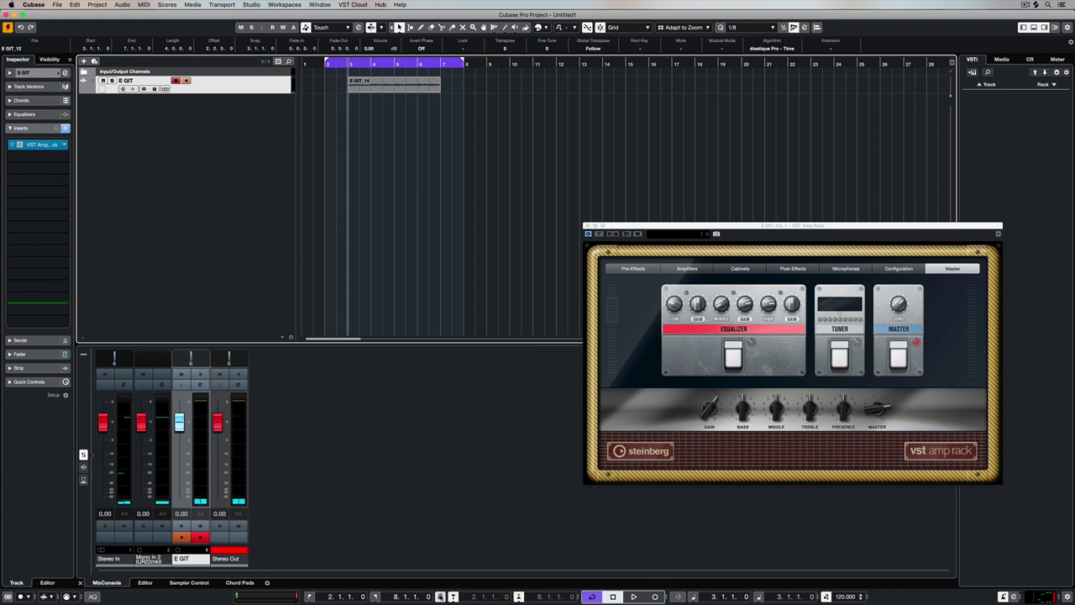
left_click(454, 596)
left_click(454, 597)
Step: Set the punch-out point at bar 7 with Punch Out active, then record from bar 2
left_click(453, 596)
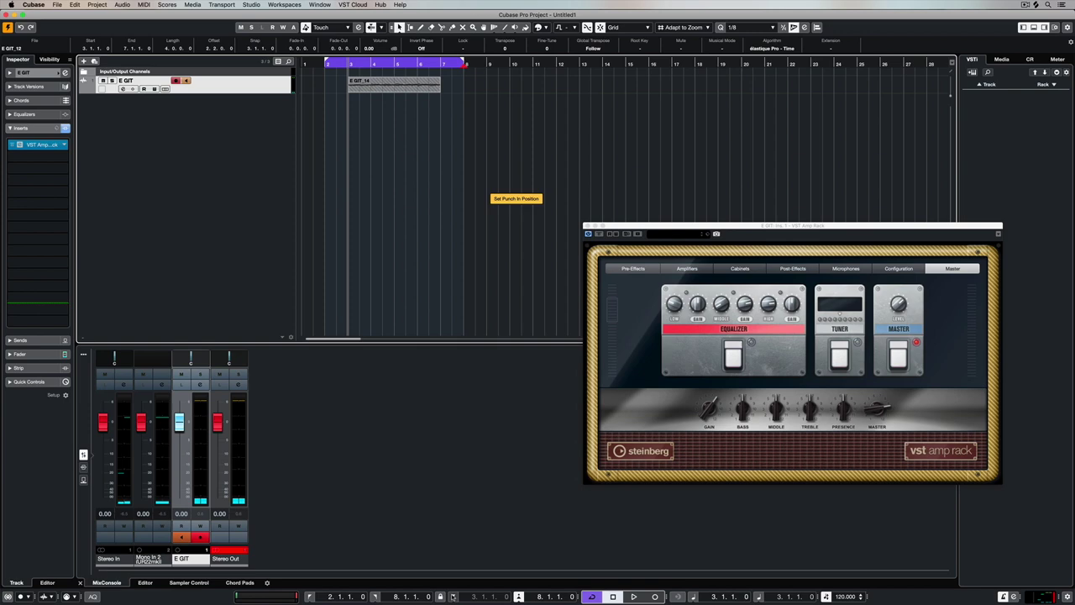
left_click(440, 64)
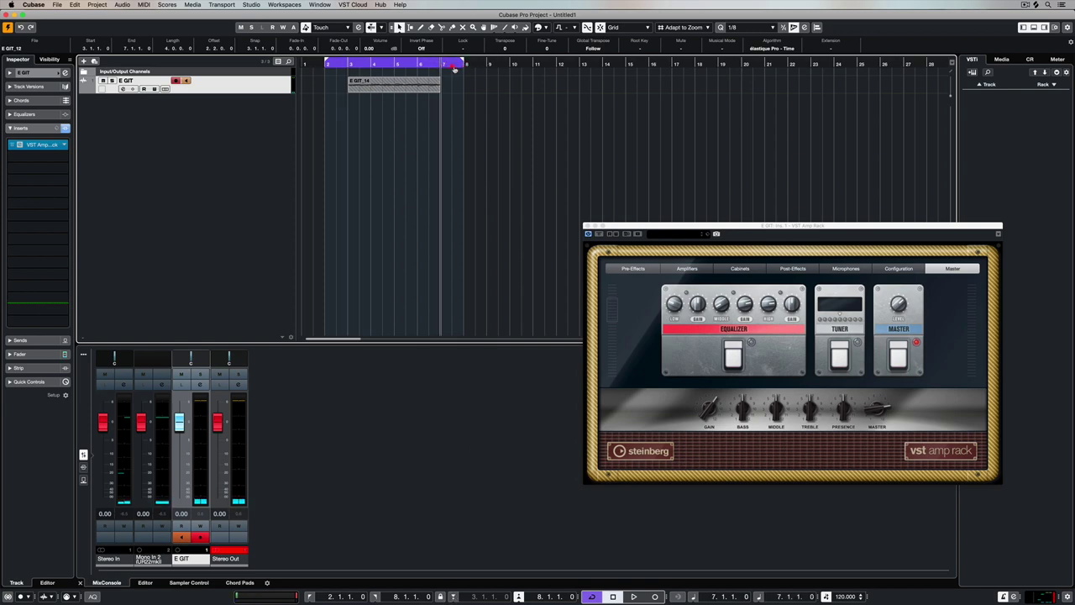
left_click(518, 596)
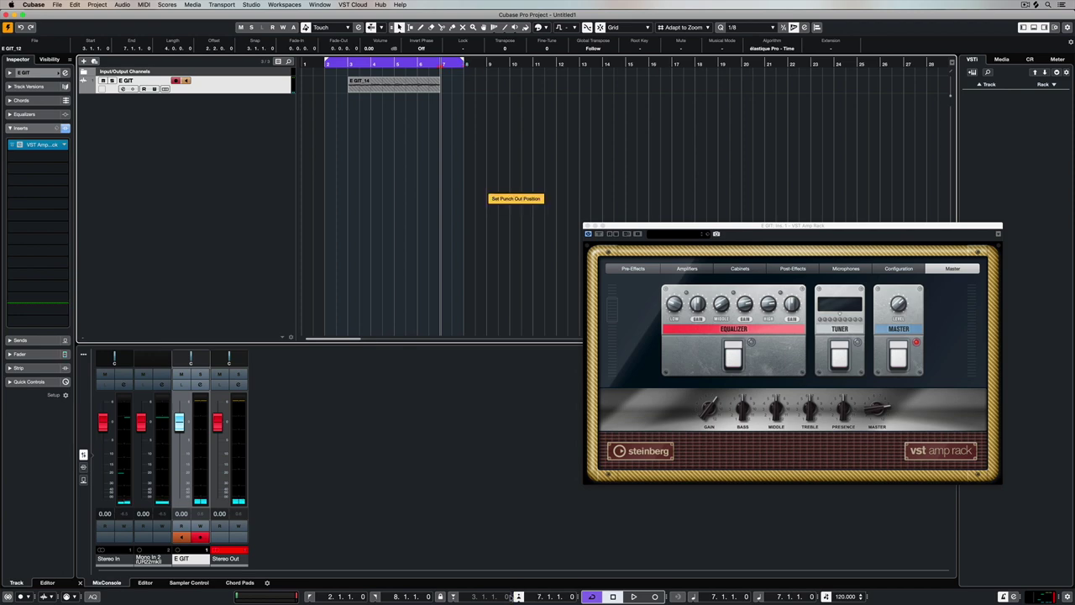
left_click(454, 596)
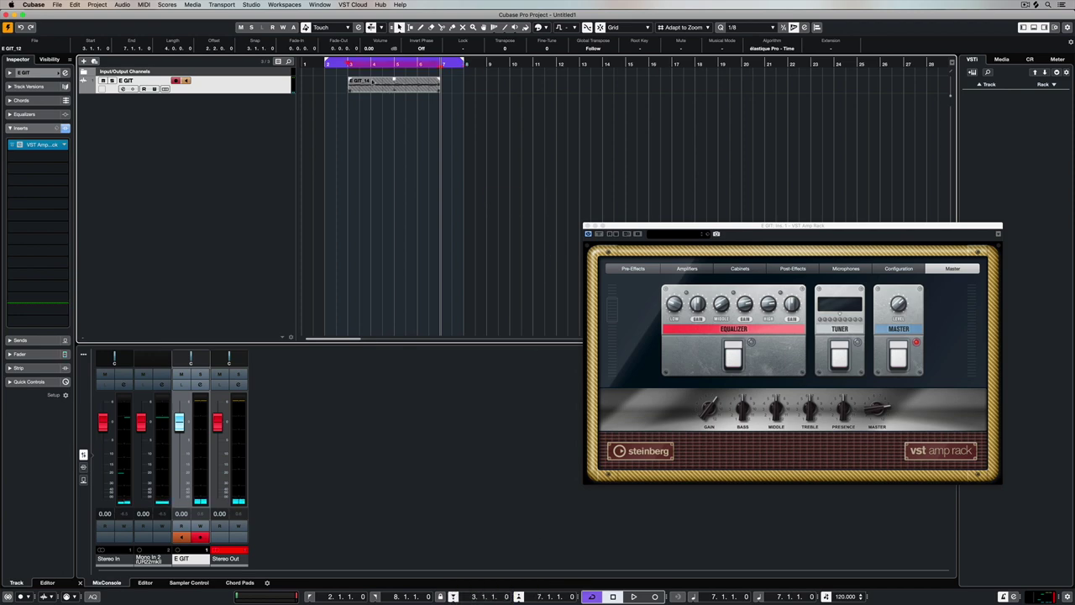
left_click(320, 64)
key("space")
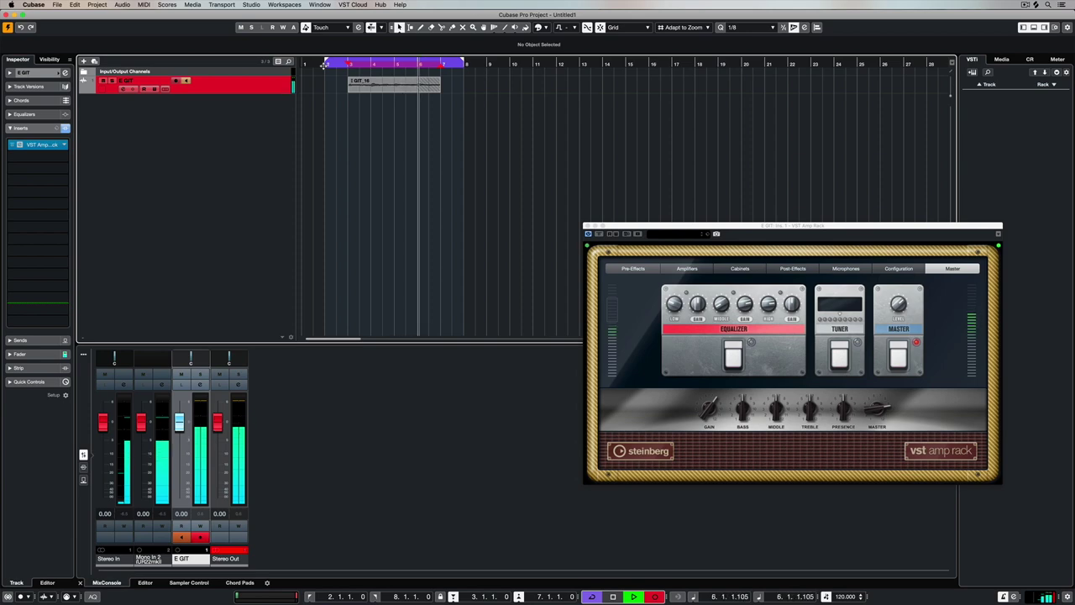
Step: Stop recording and playback, then switch off the punch points
key("space")
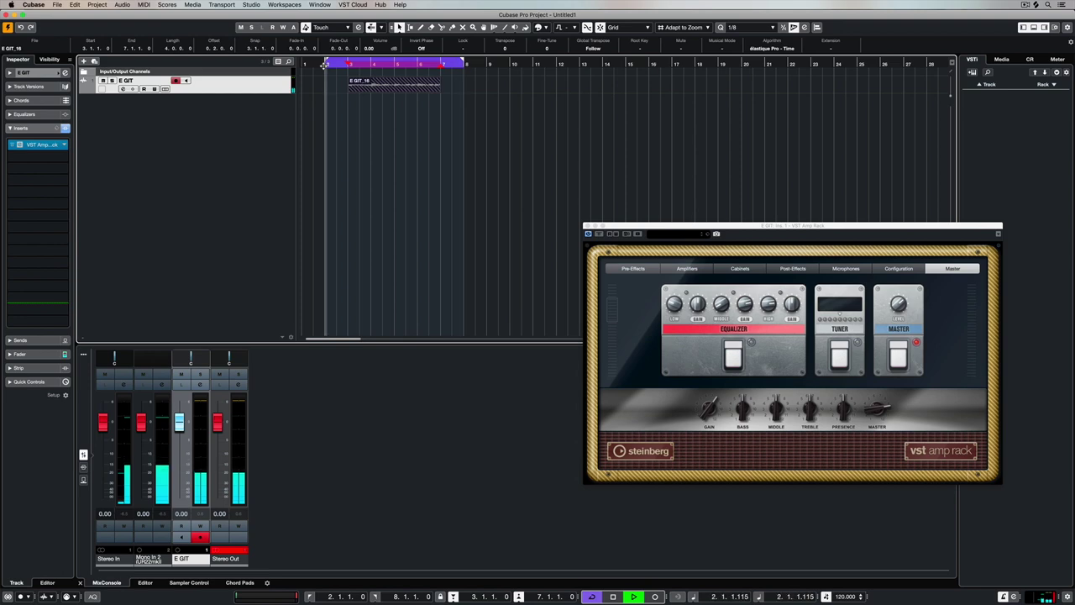
key("space")
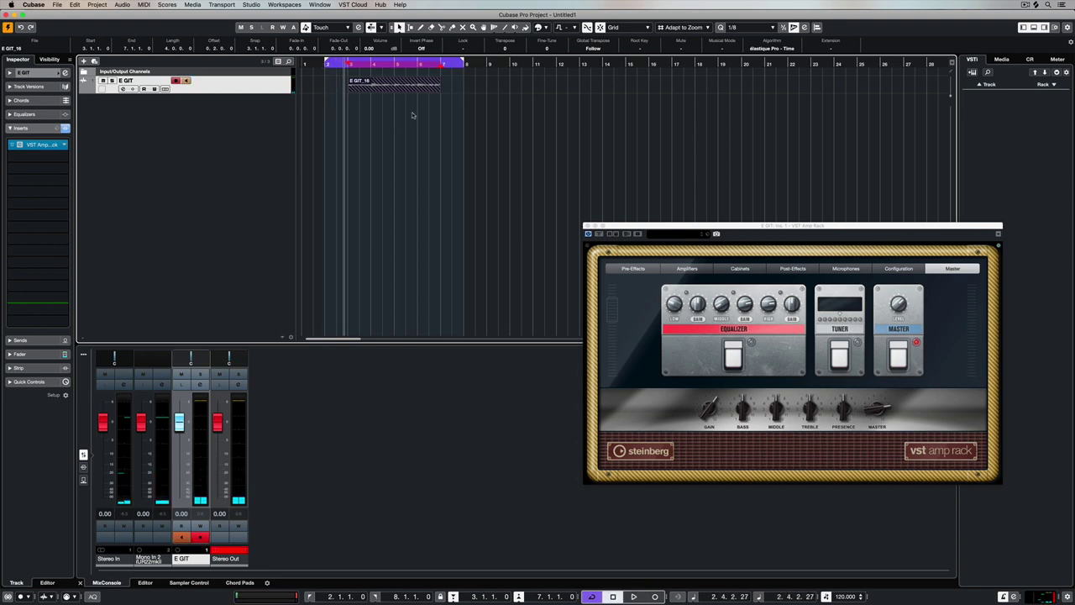
left_click(440, 596)
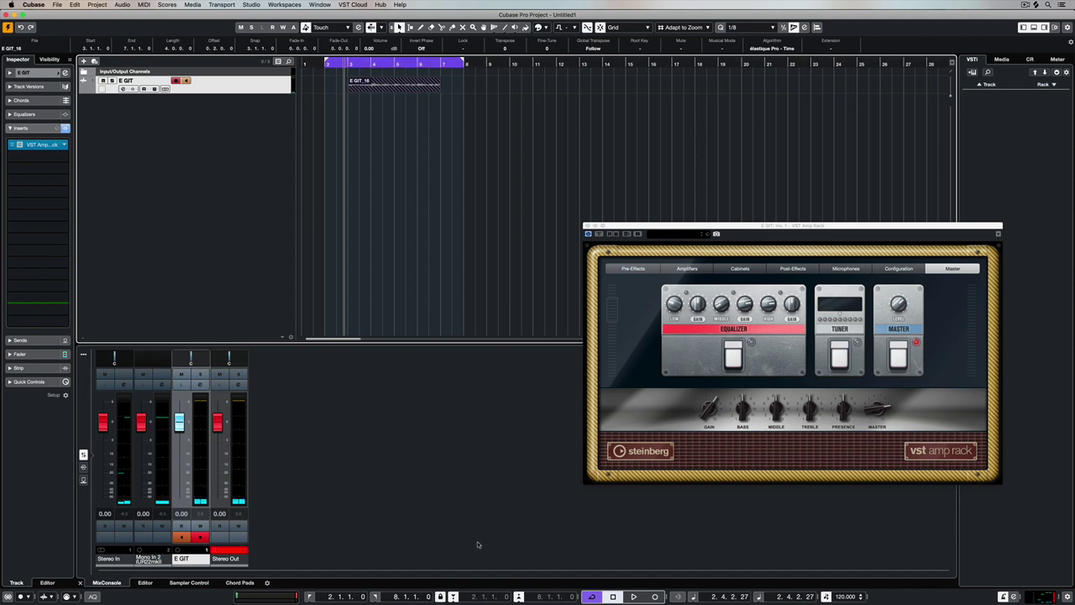
Step: Range-select the E GIT_16 event and set the punch points to that selection range
right_click(381, 153)
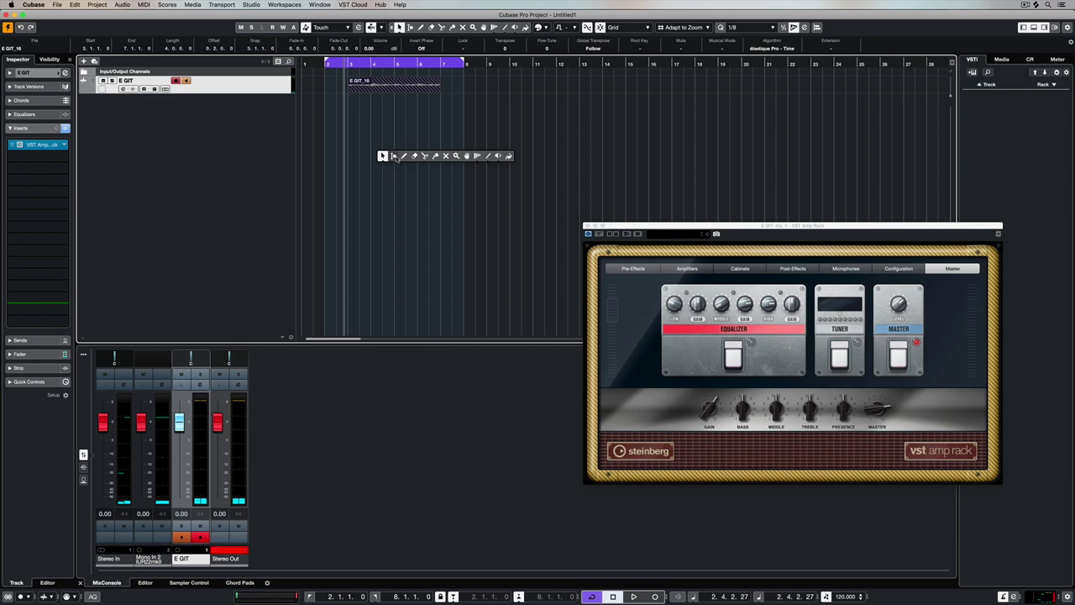
left_click(392, 154)
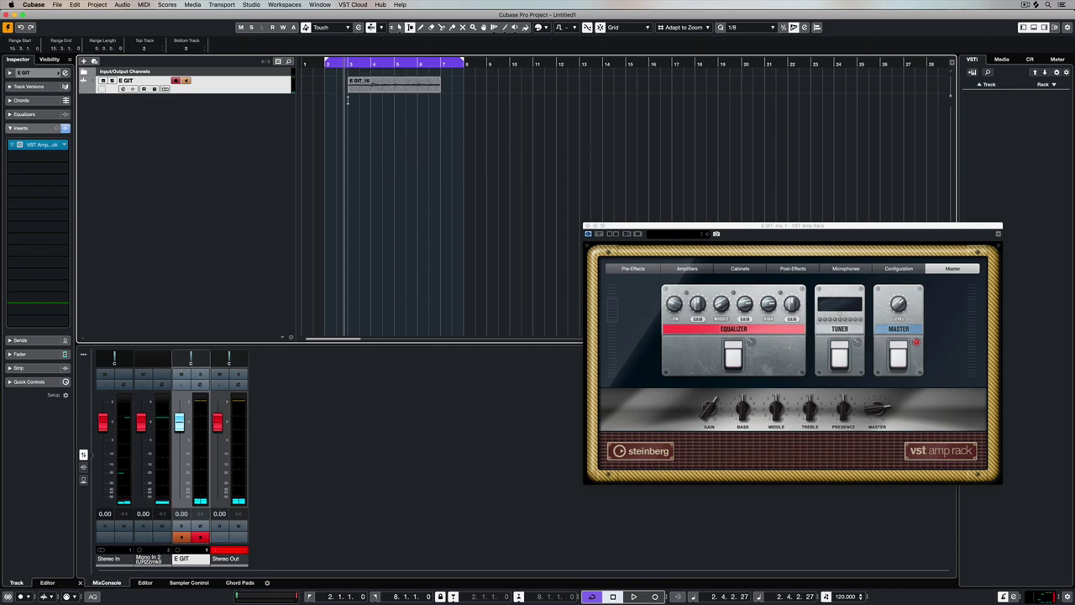
left_click_drag(353, 100, 437, 103)
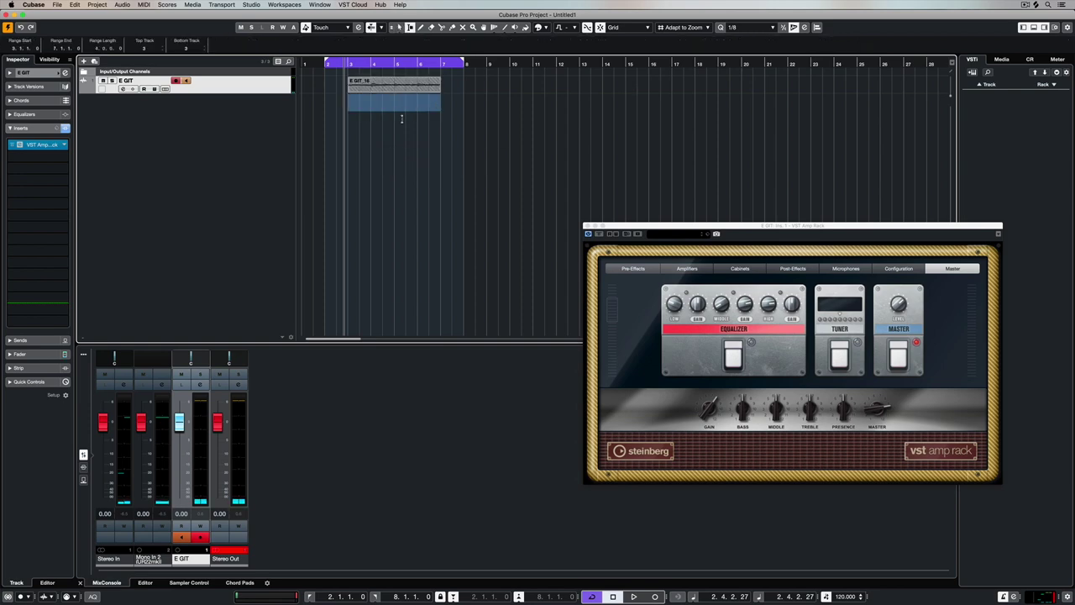
double_click(373, 84)
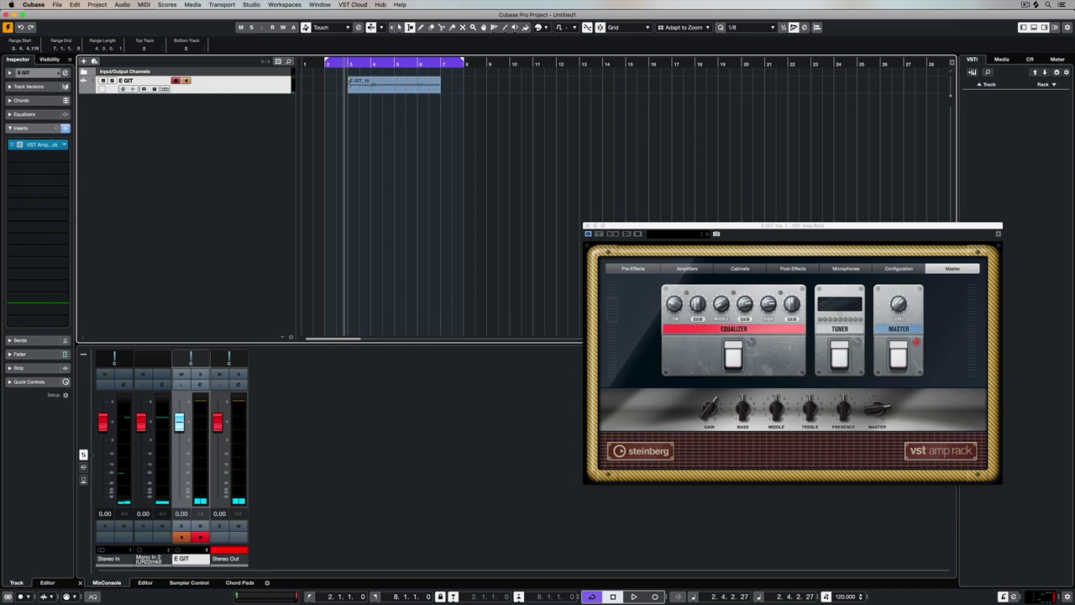
left_click(221, 4)
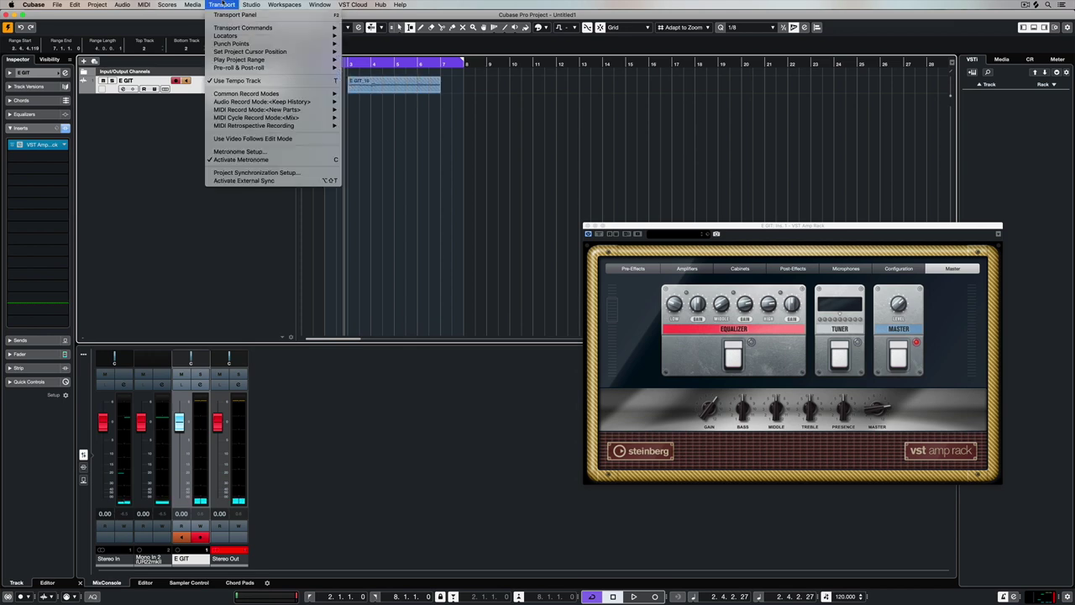
mouse_move(238, 44)
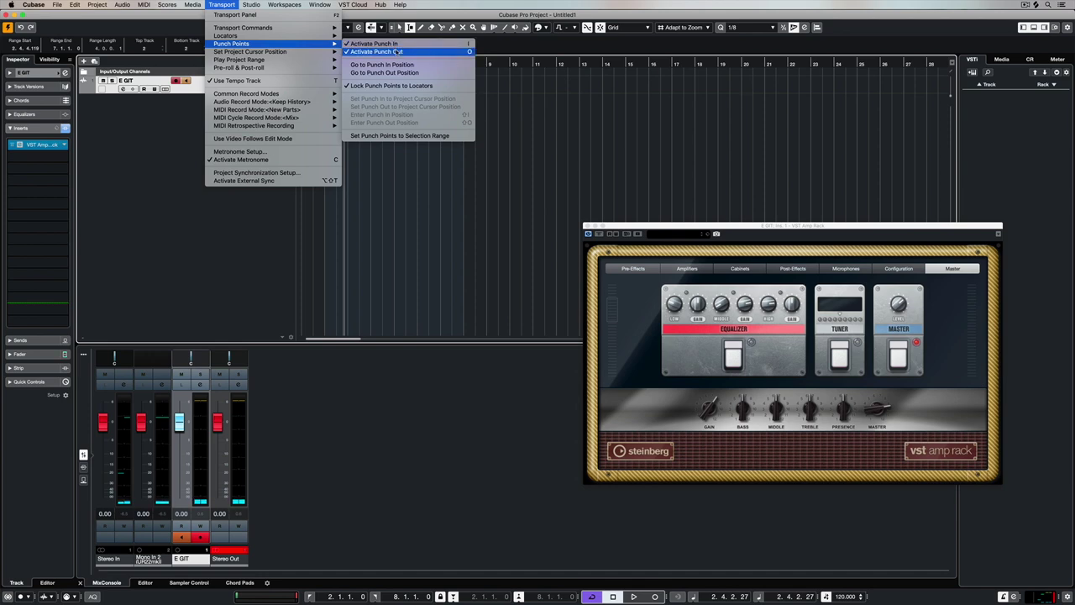
left_click(400, 136)
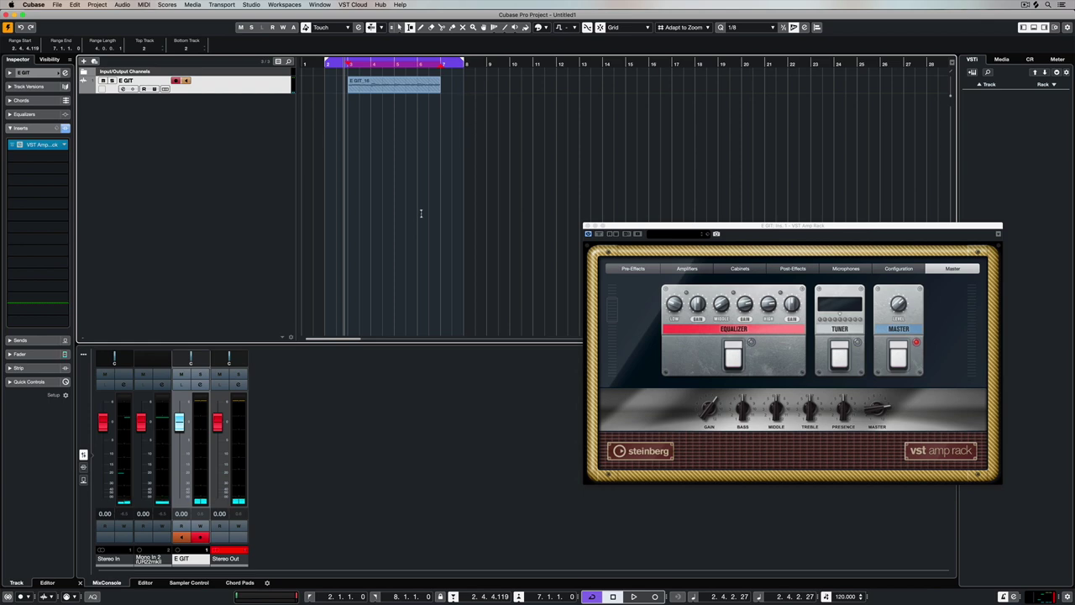
Step: Switch the audio record mode to Cycle History + Replace
left_click(30, 597)
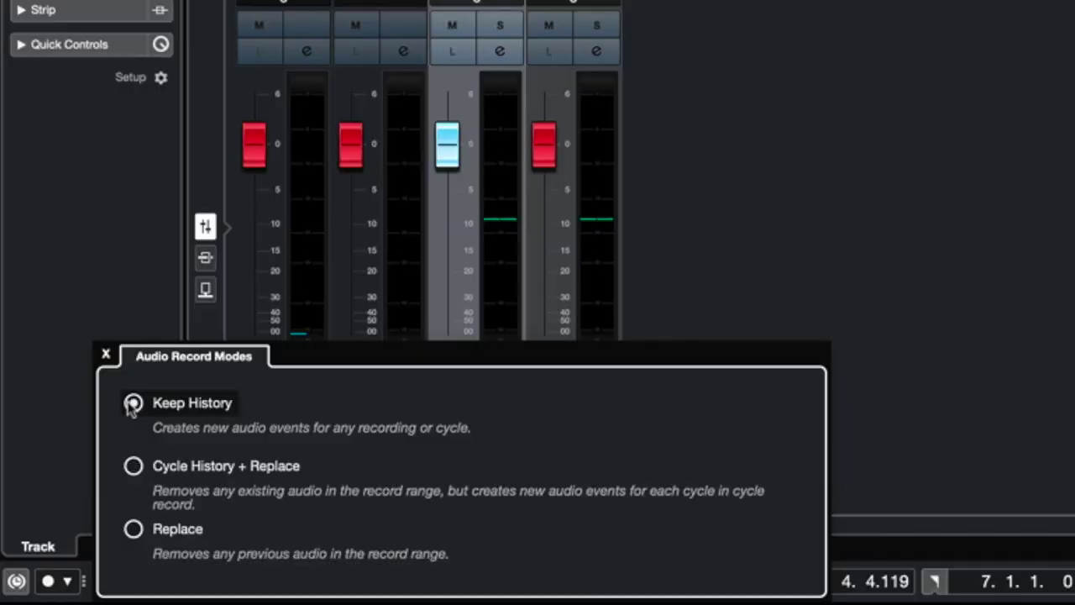
left_click(134, 466)
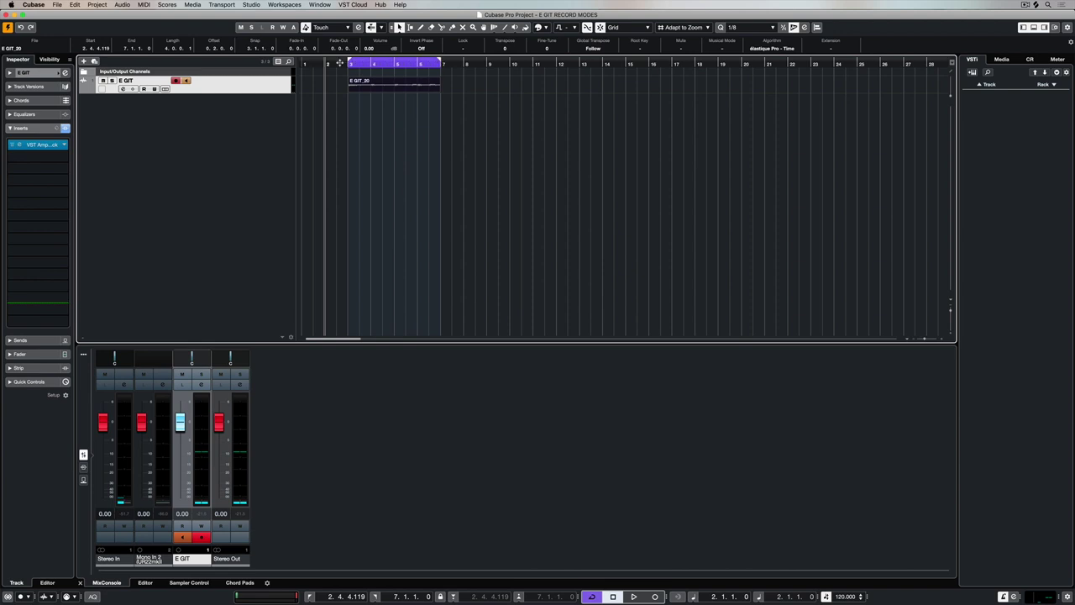
Step: From bar 3, show the E GIT take lanes and cycle-record several passes, leaving Takes 2–4 stacked
left_click(346, 64)
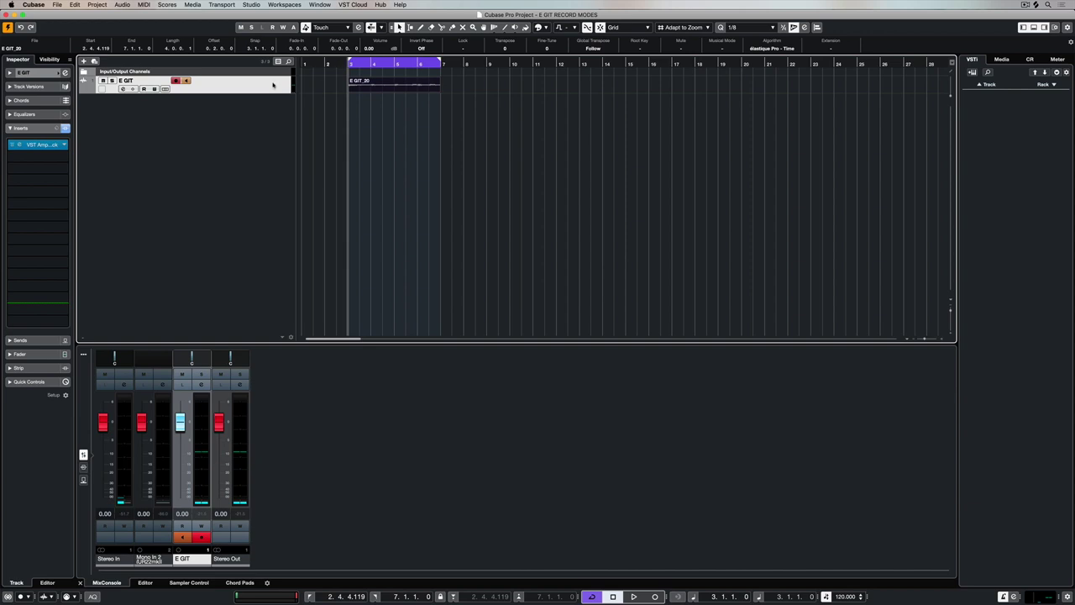
left_click(165, 89)
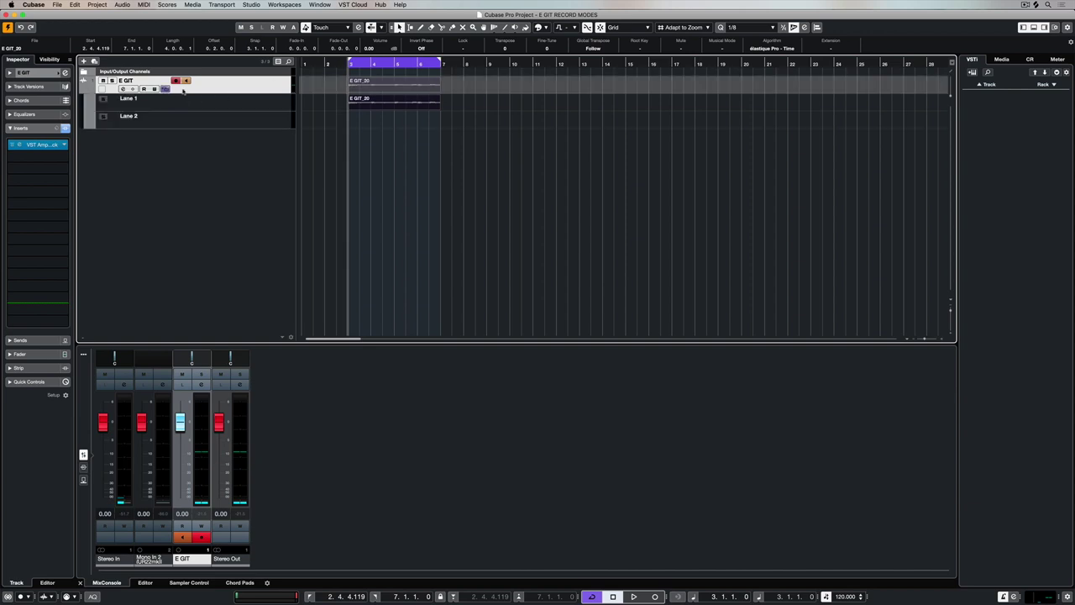
key("KP_Multiply")
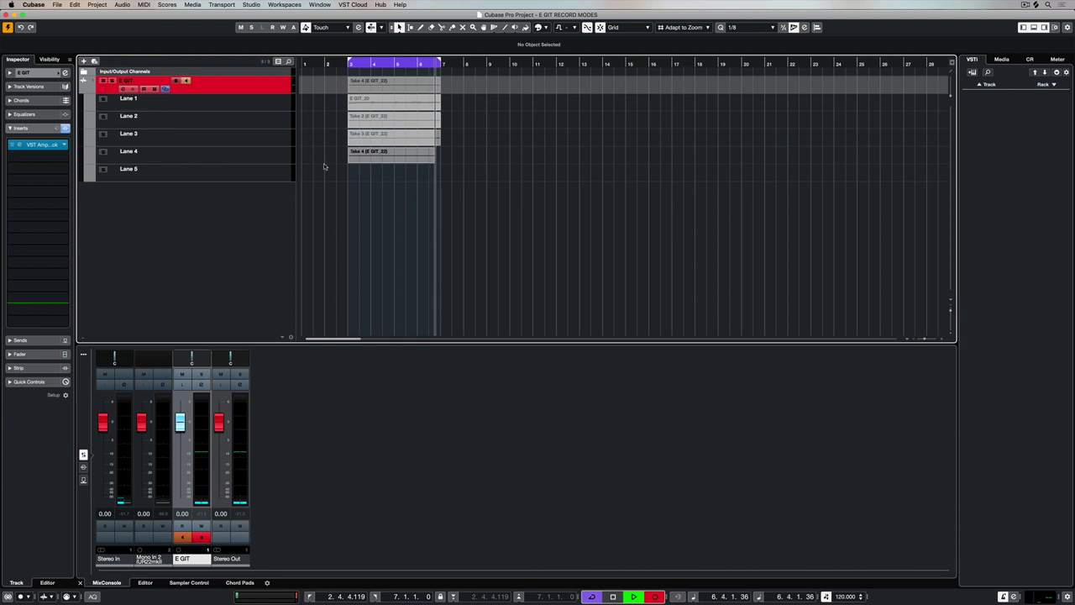
key("space")
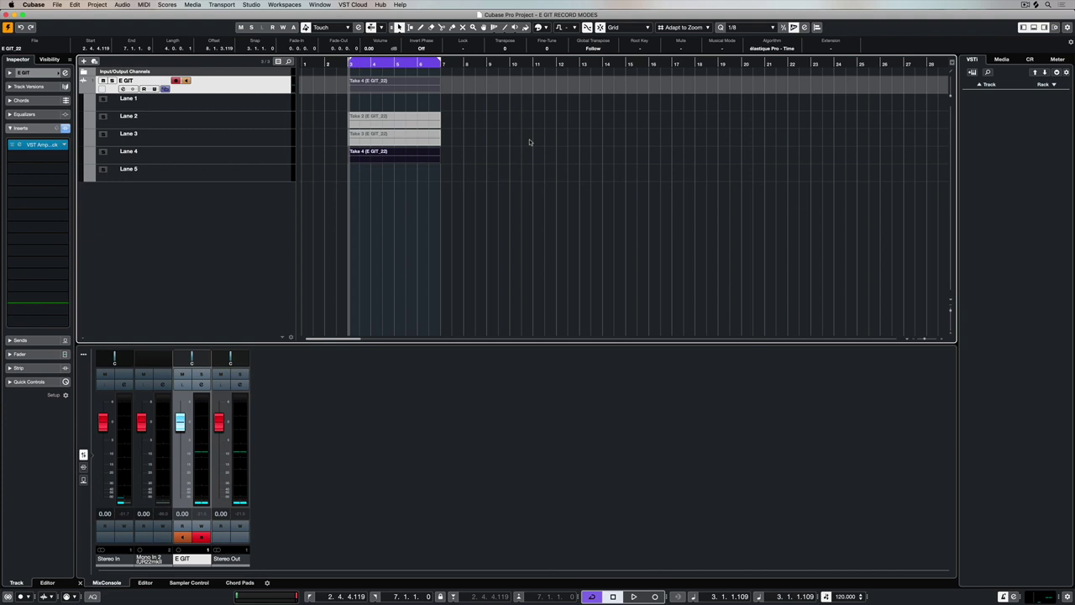
Step: Switch to Replace mode and record E GIT_23 over bars 3–7, overwriting earlier takes
left_click(28, 597)
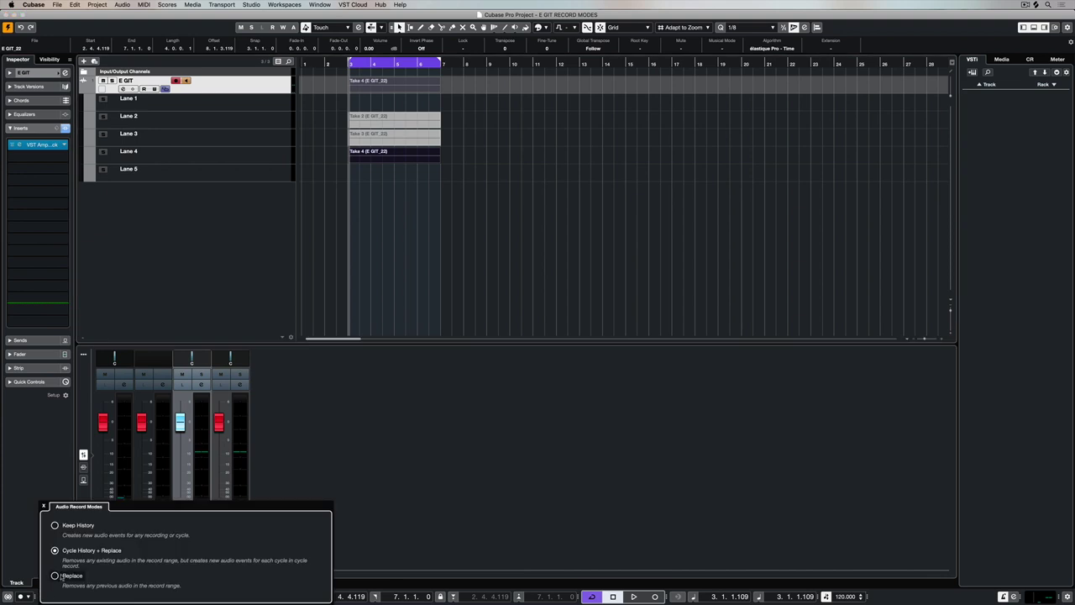
left_click(55, 576)
left_click(373, 321)
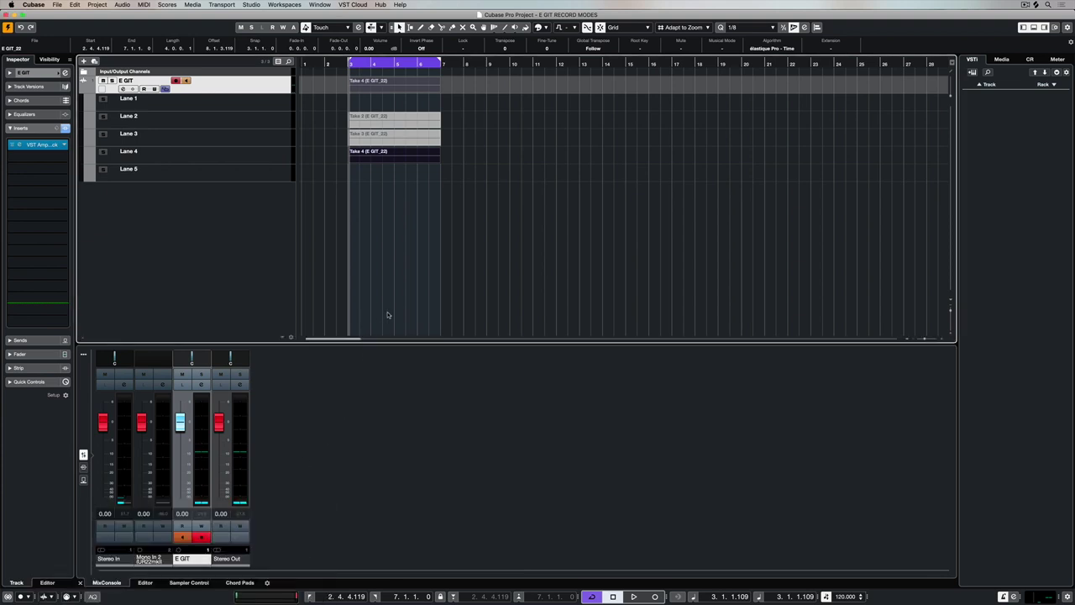
key("KP_Multiply")
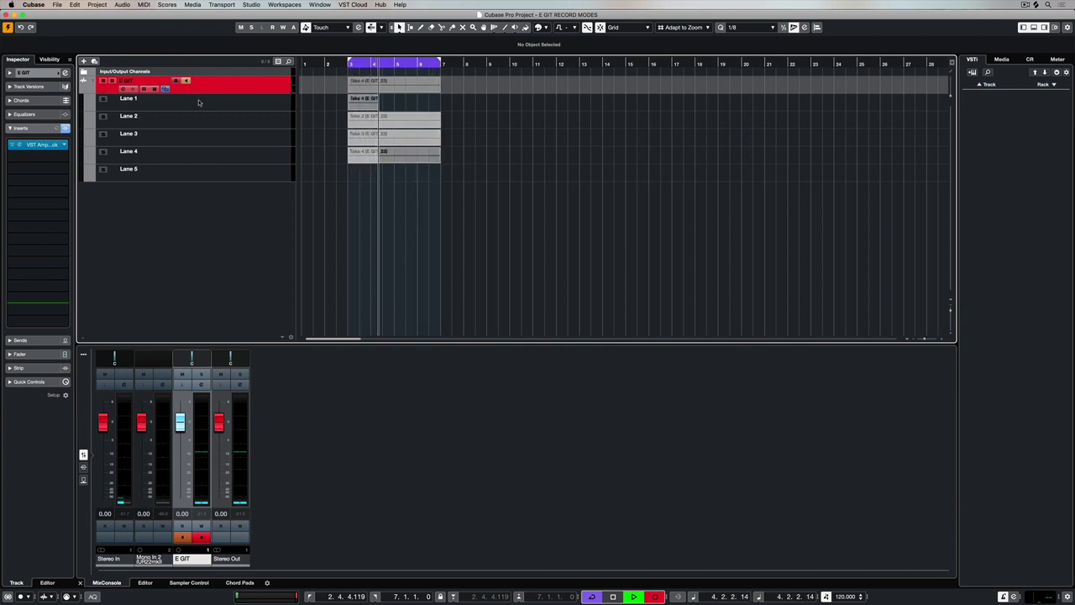
key("space")
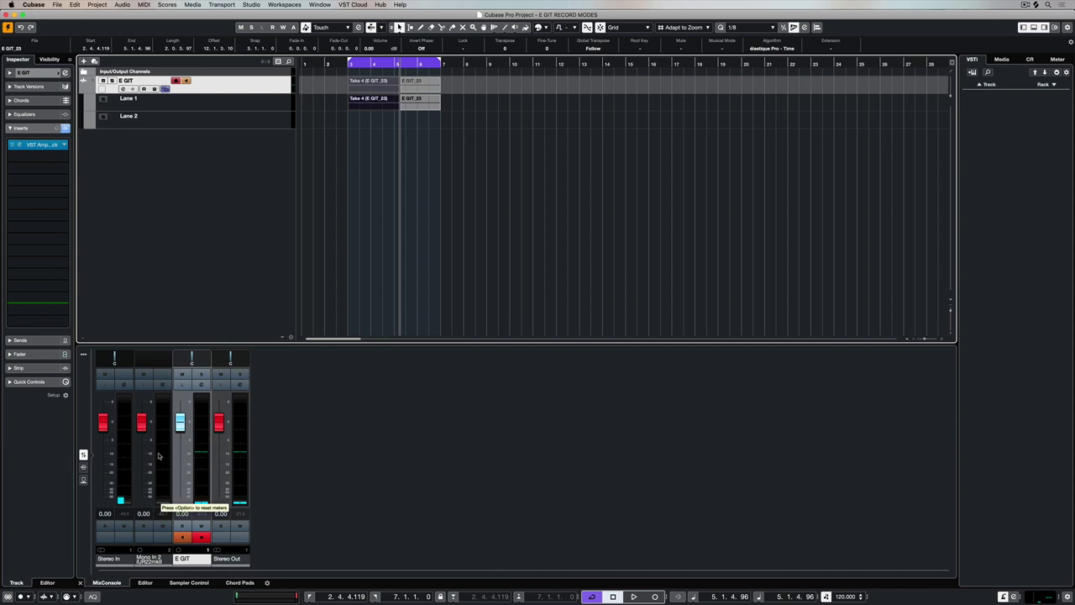
Step: Set Keep History mode and start recording take E GIT_24 into a new lane
left_click(49, 596)
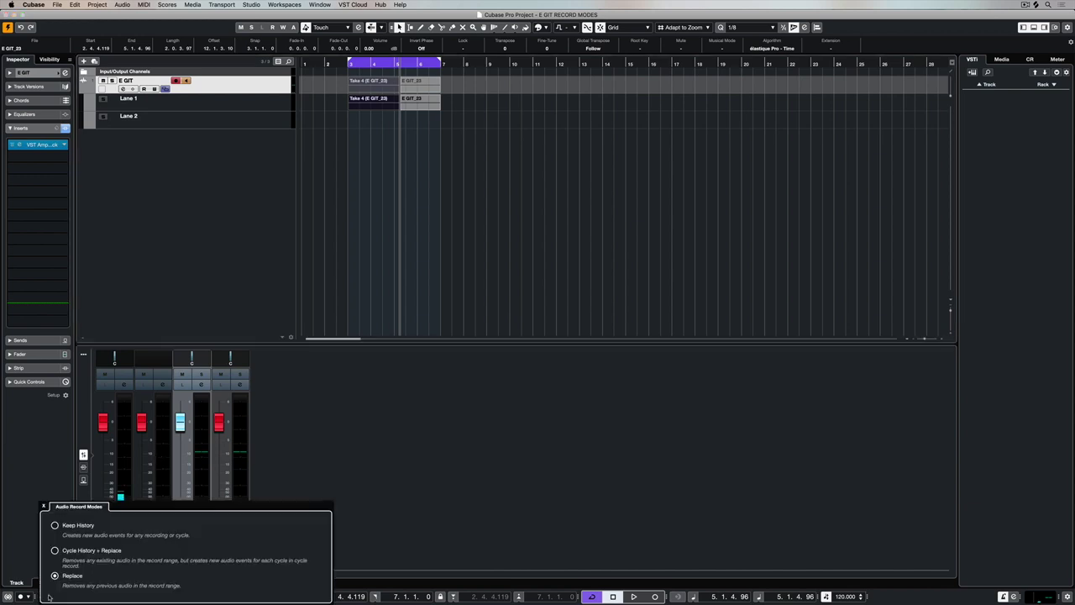
left_click(55, 525)
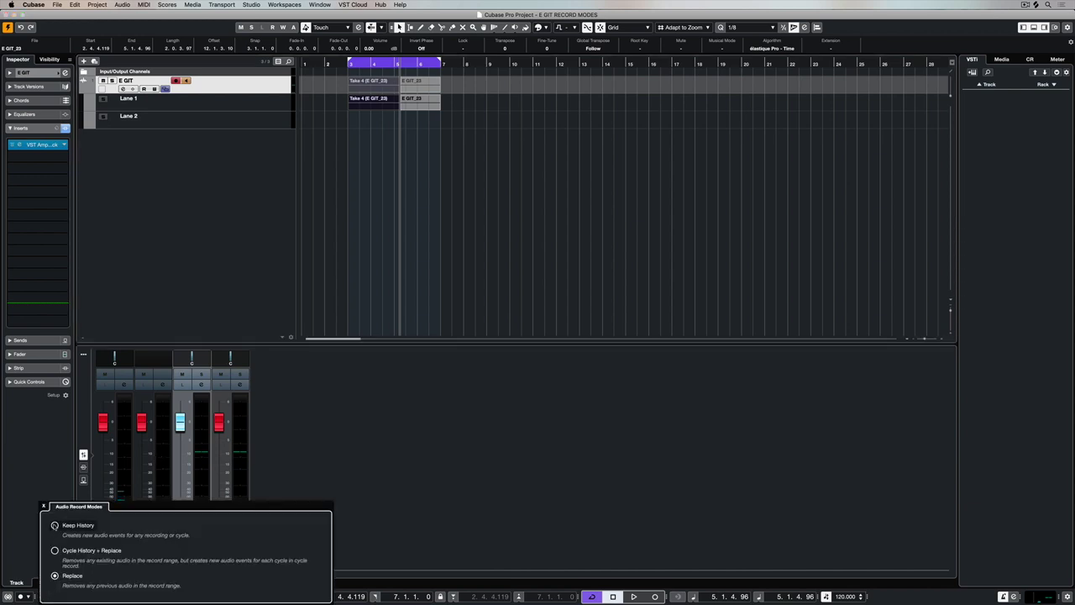
left_click(410, 171)
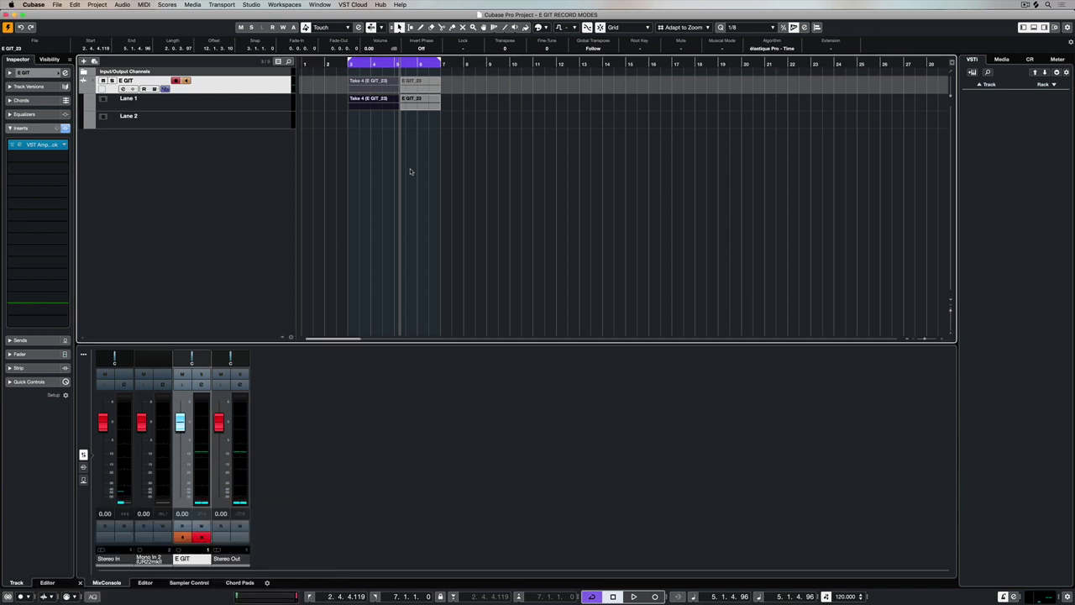
key("KP_Multiply")
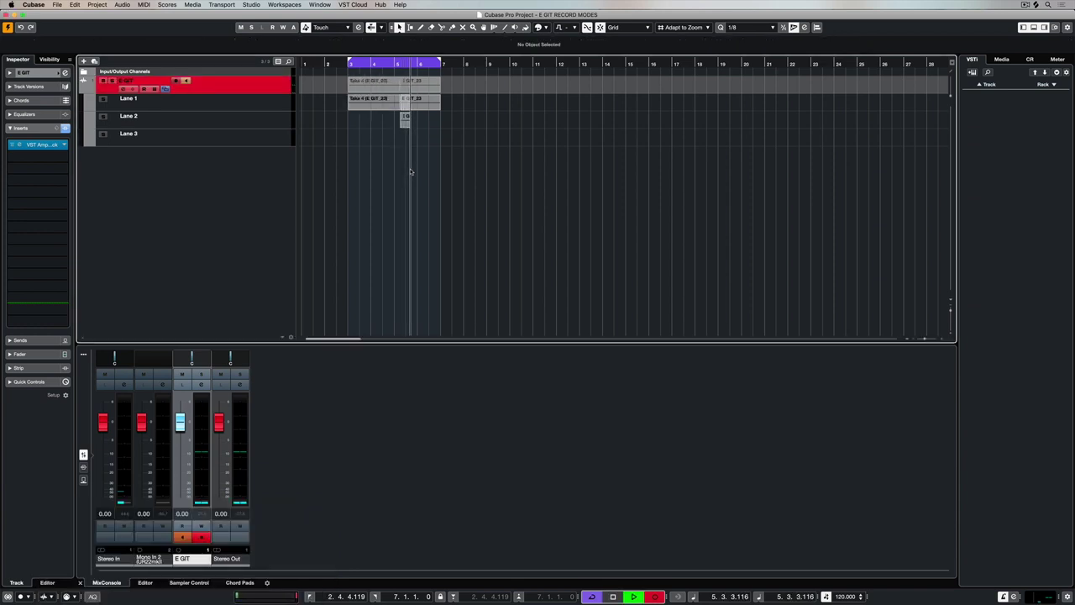